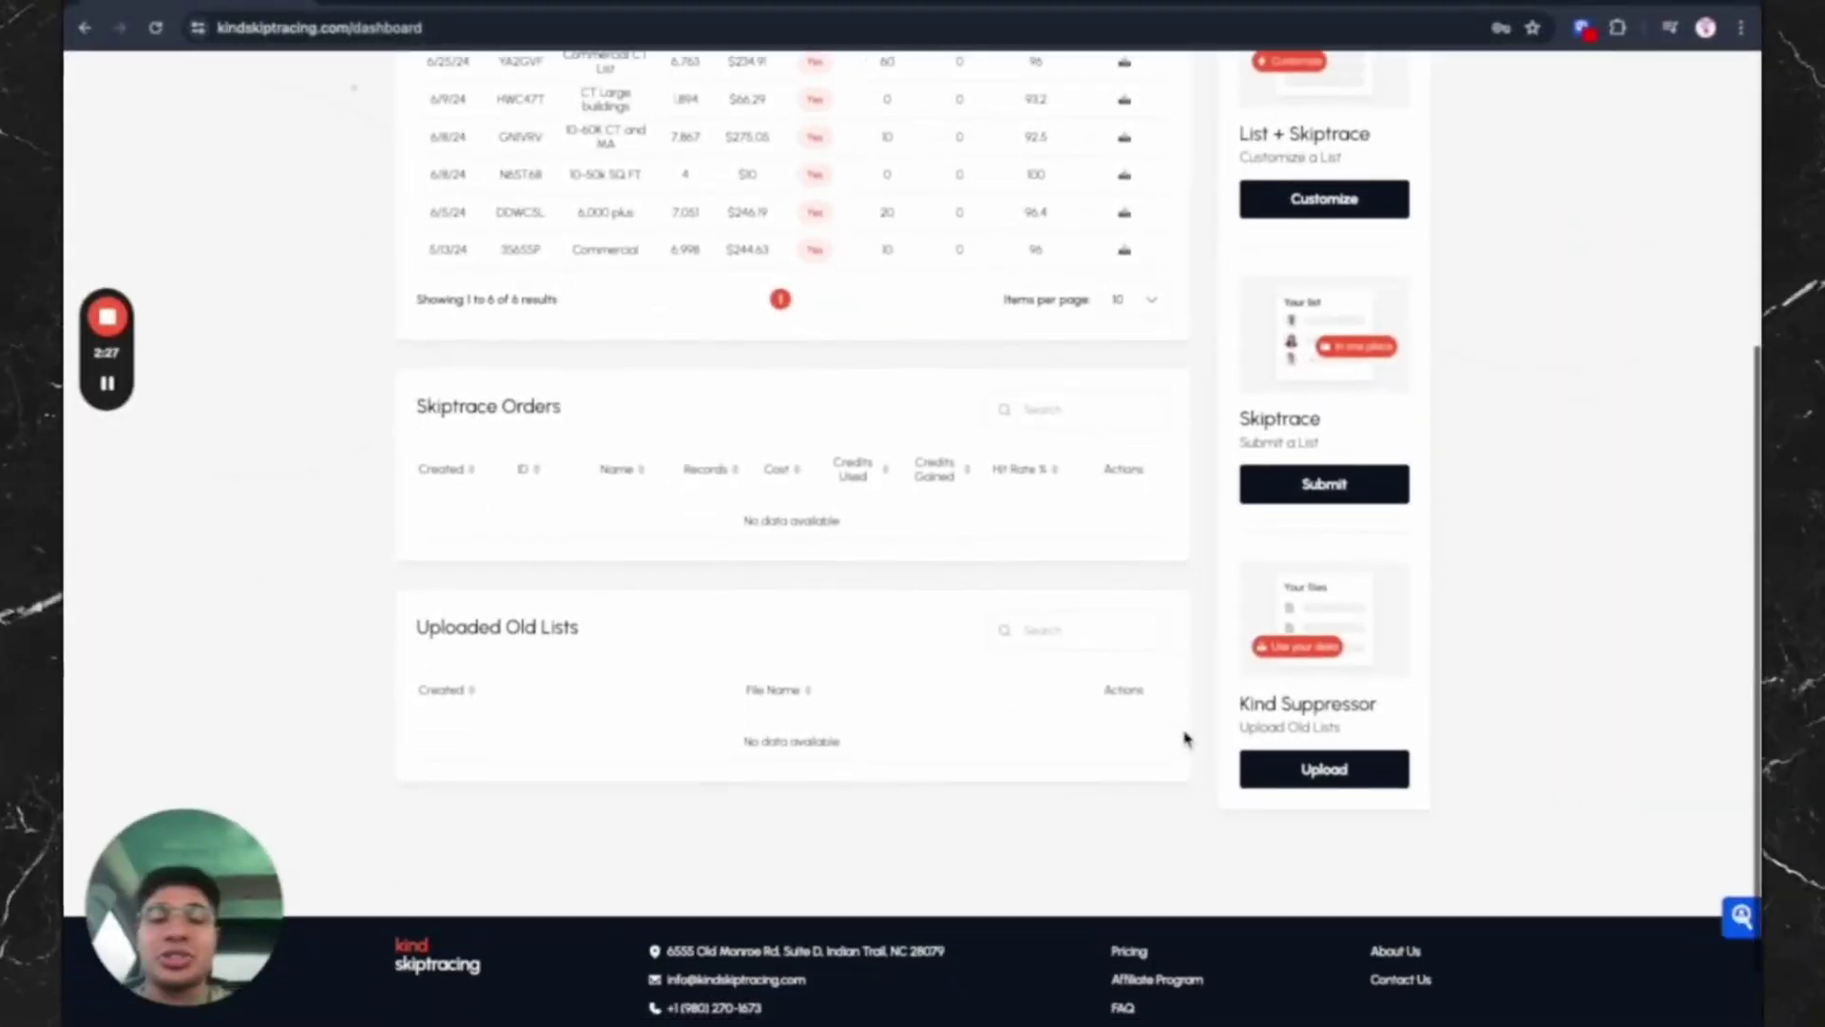
# Step: Open the List + Skiptrace customization form from the dashboard
pyautogui.scroll(-1, 1181, 733)
pyautogui.scroll(5, 1181, 738)
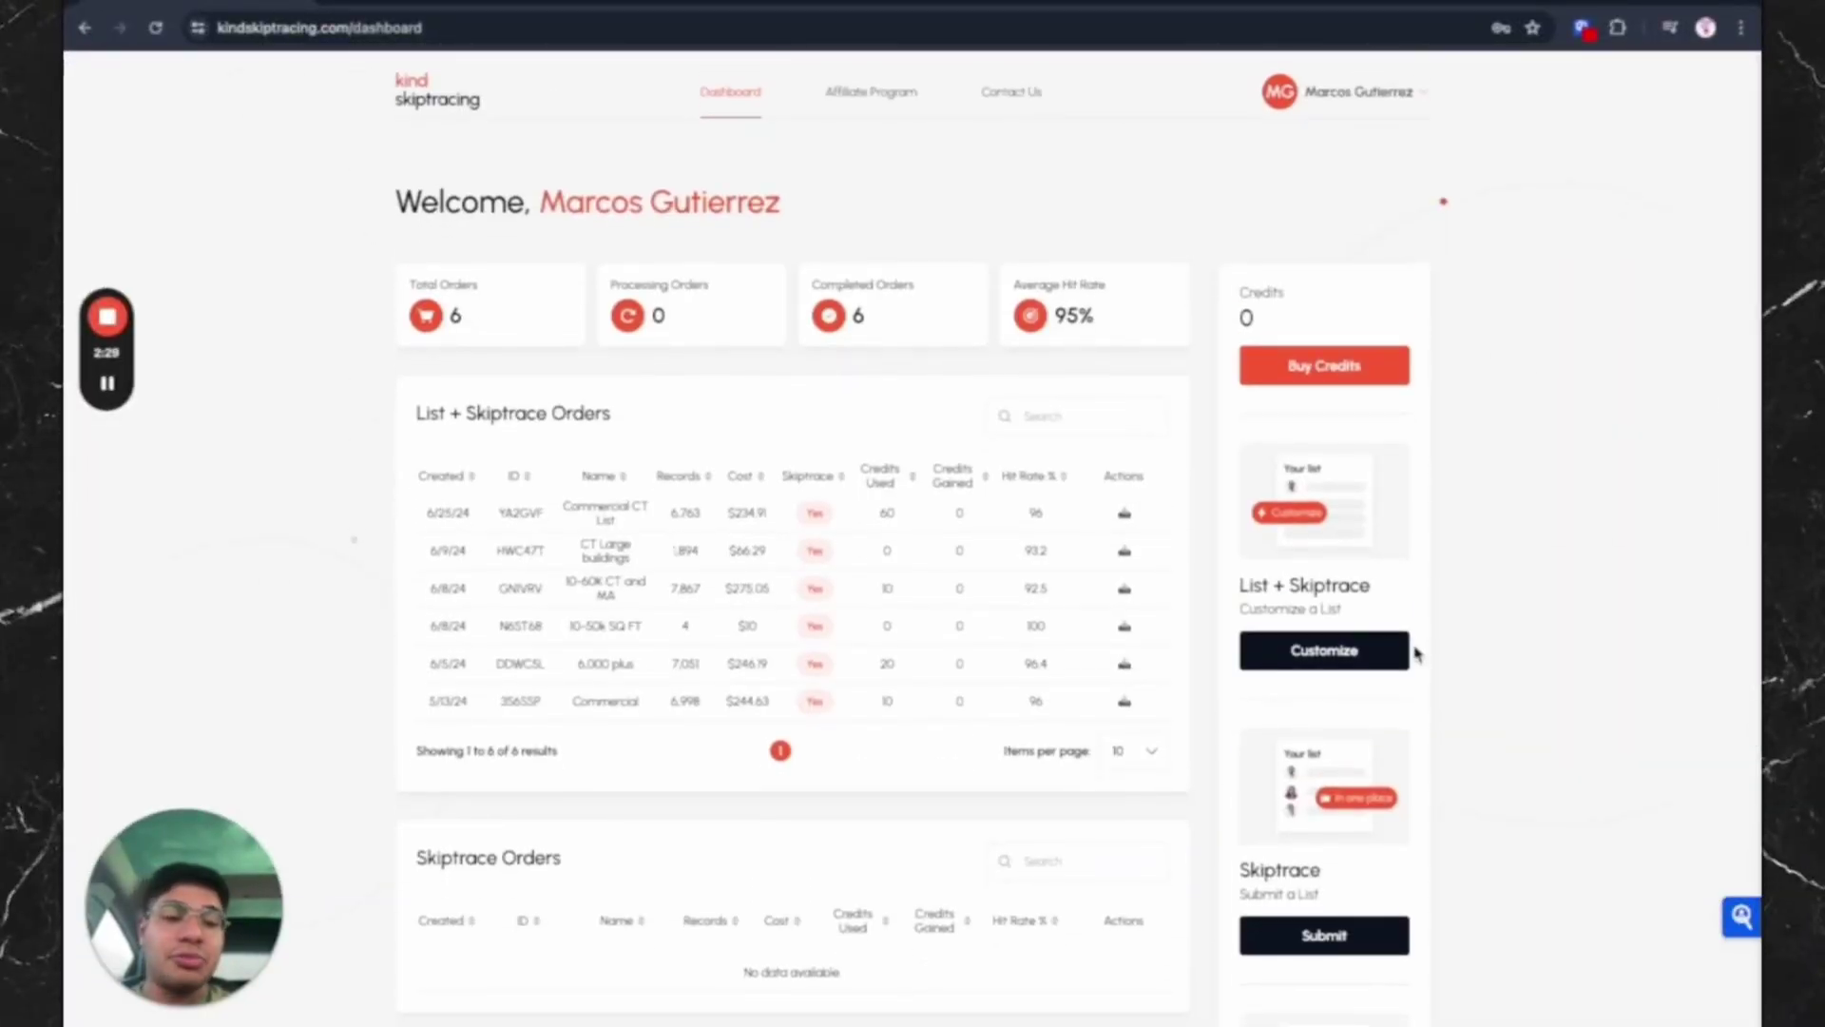
pyautogui.click(1308, 649)
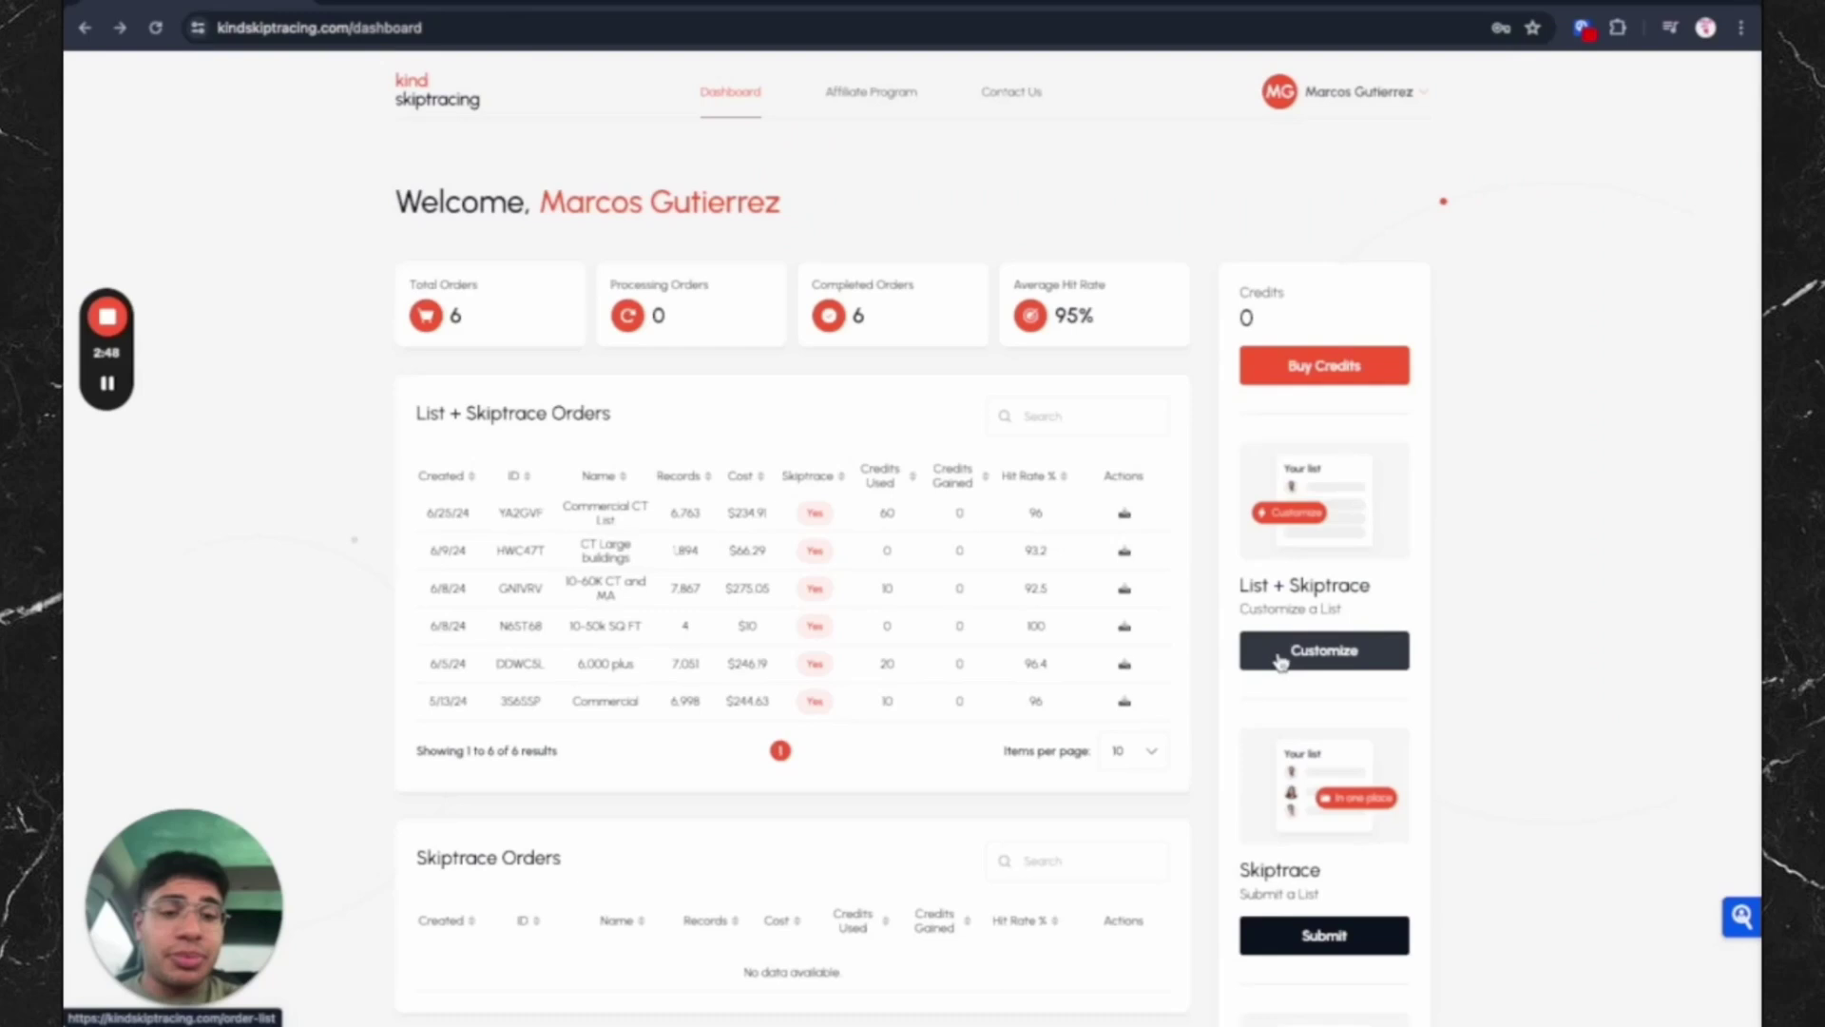
pyautogui.click(1280, 663)
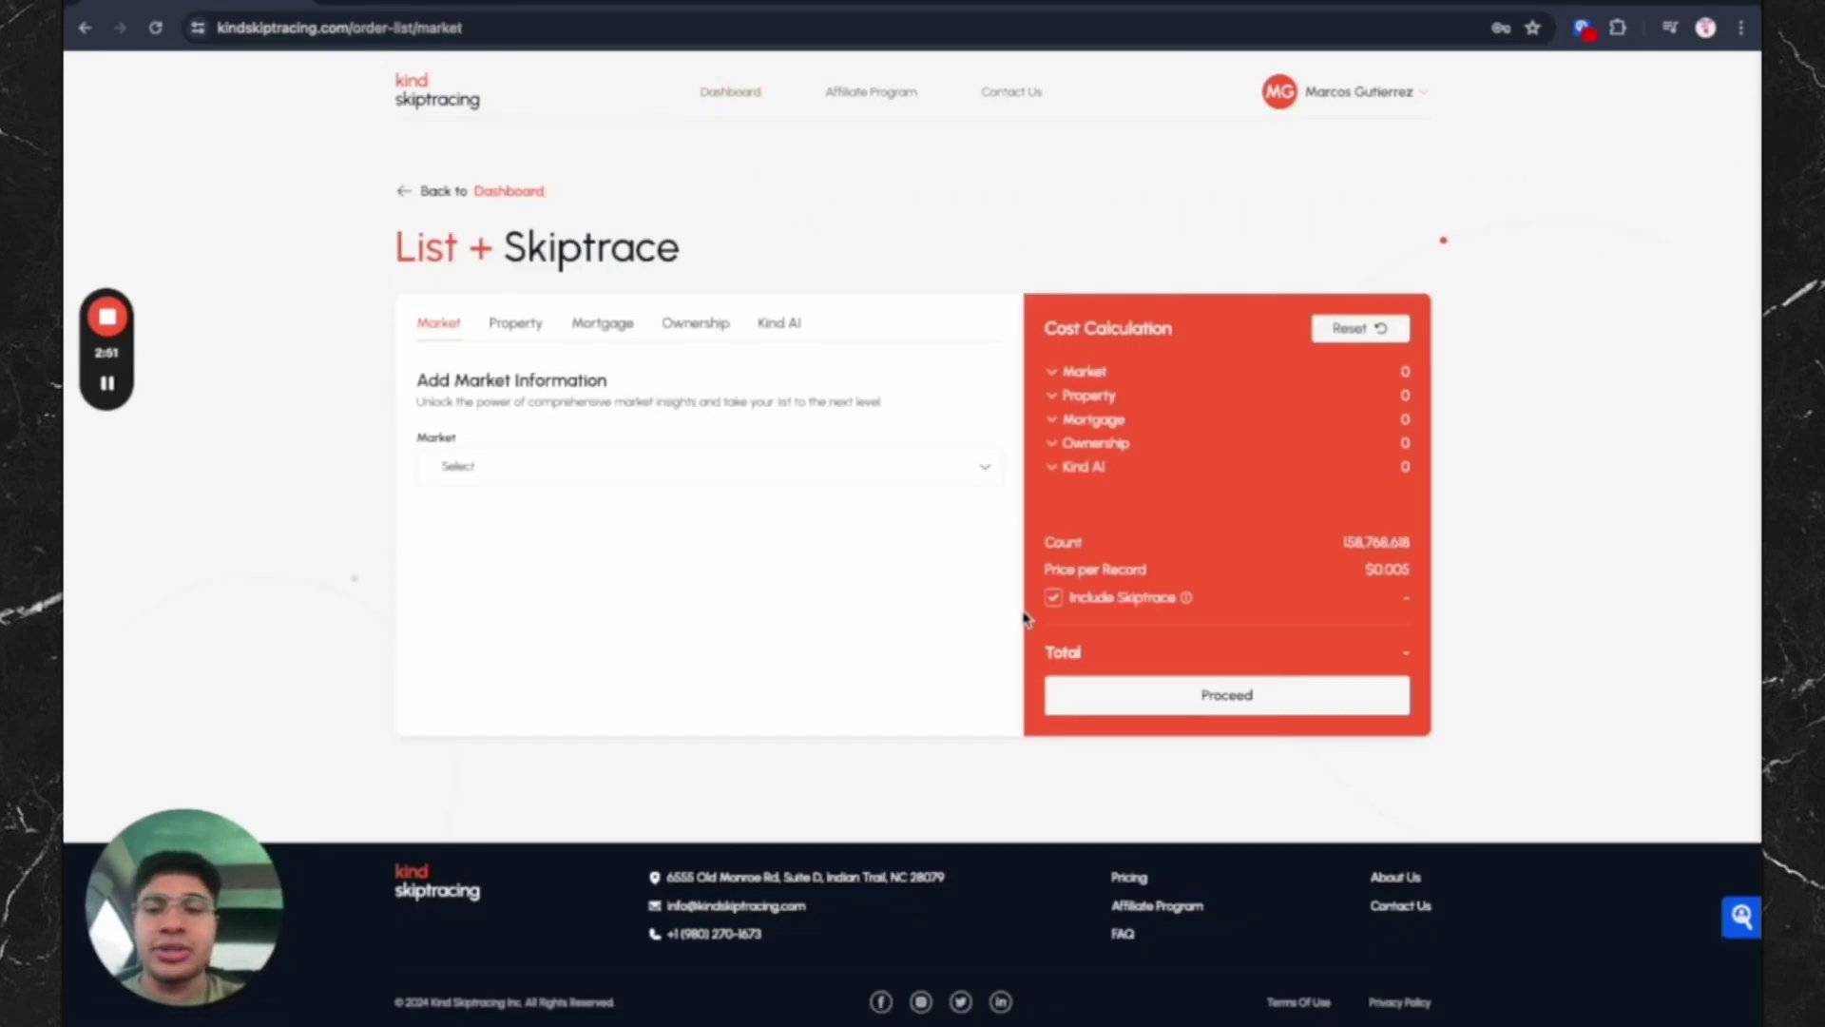
# Step: Examine the available market types and the category breakdown in the cost calculation
pyautogui.click(632, 474)
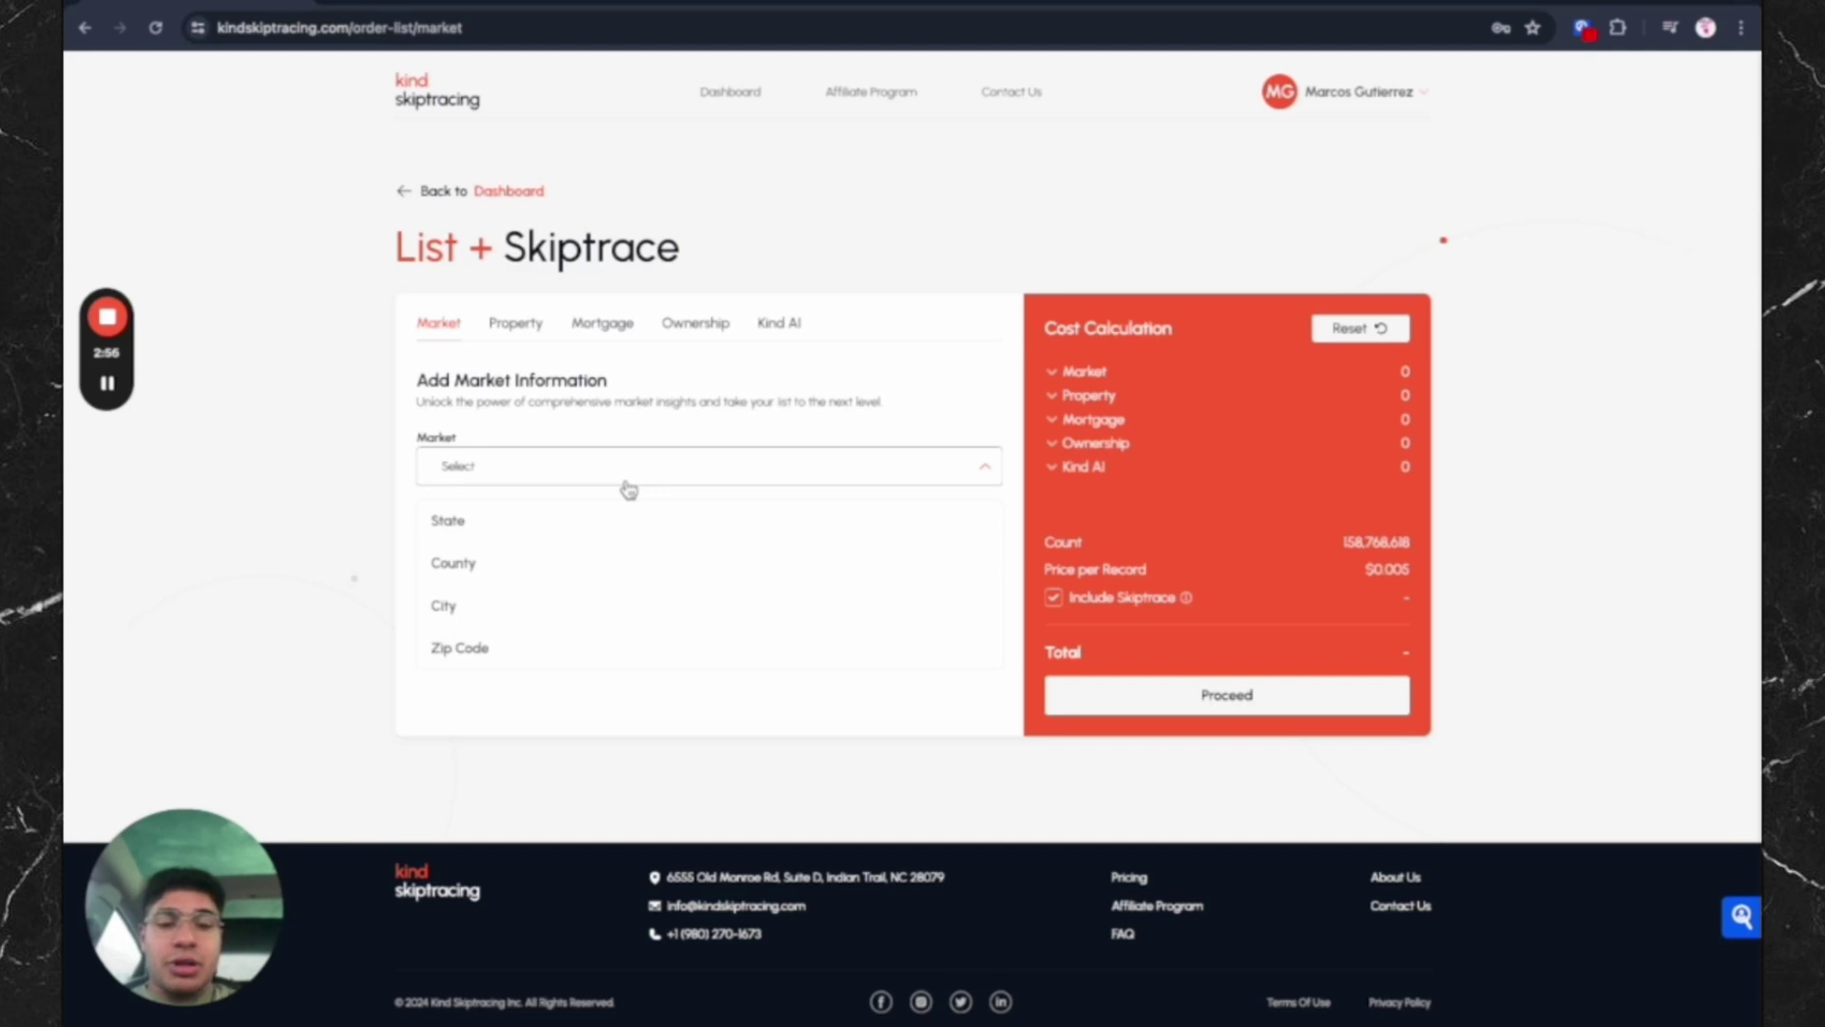
pyautogui.click(1079, 372)
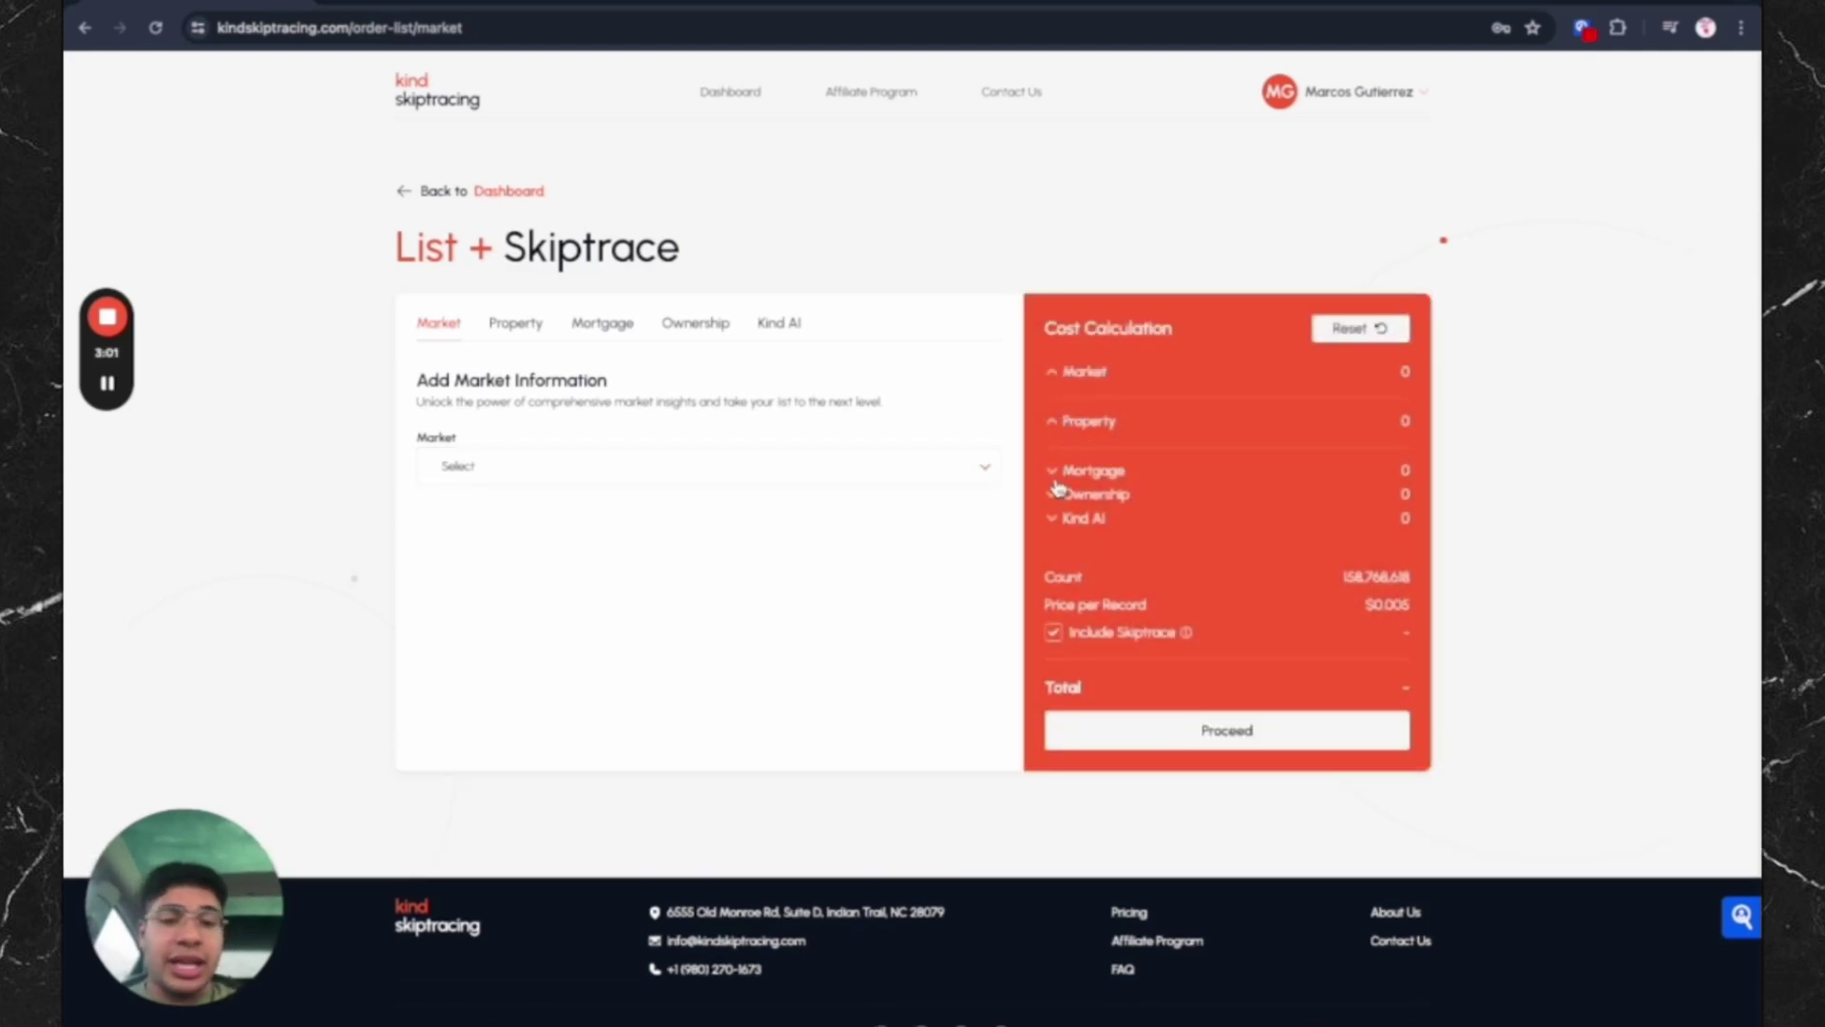
pyautogui.click(1056, 479)
pyautogui.click(1057, 477)
pyautogui.click(1055, 425)
pyautogui.click(1055, 378)
pyautogui.click(955, 455)
pyautogui.click(954, 470)
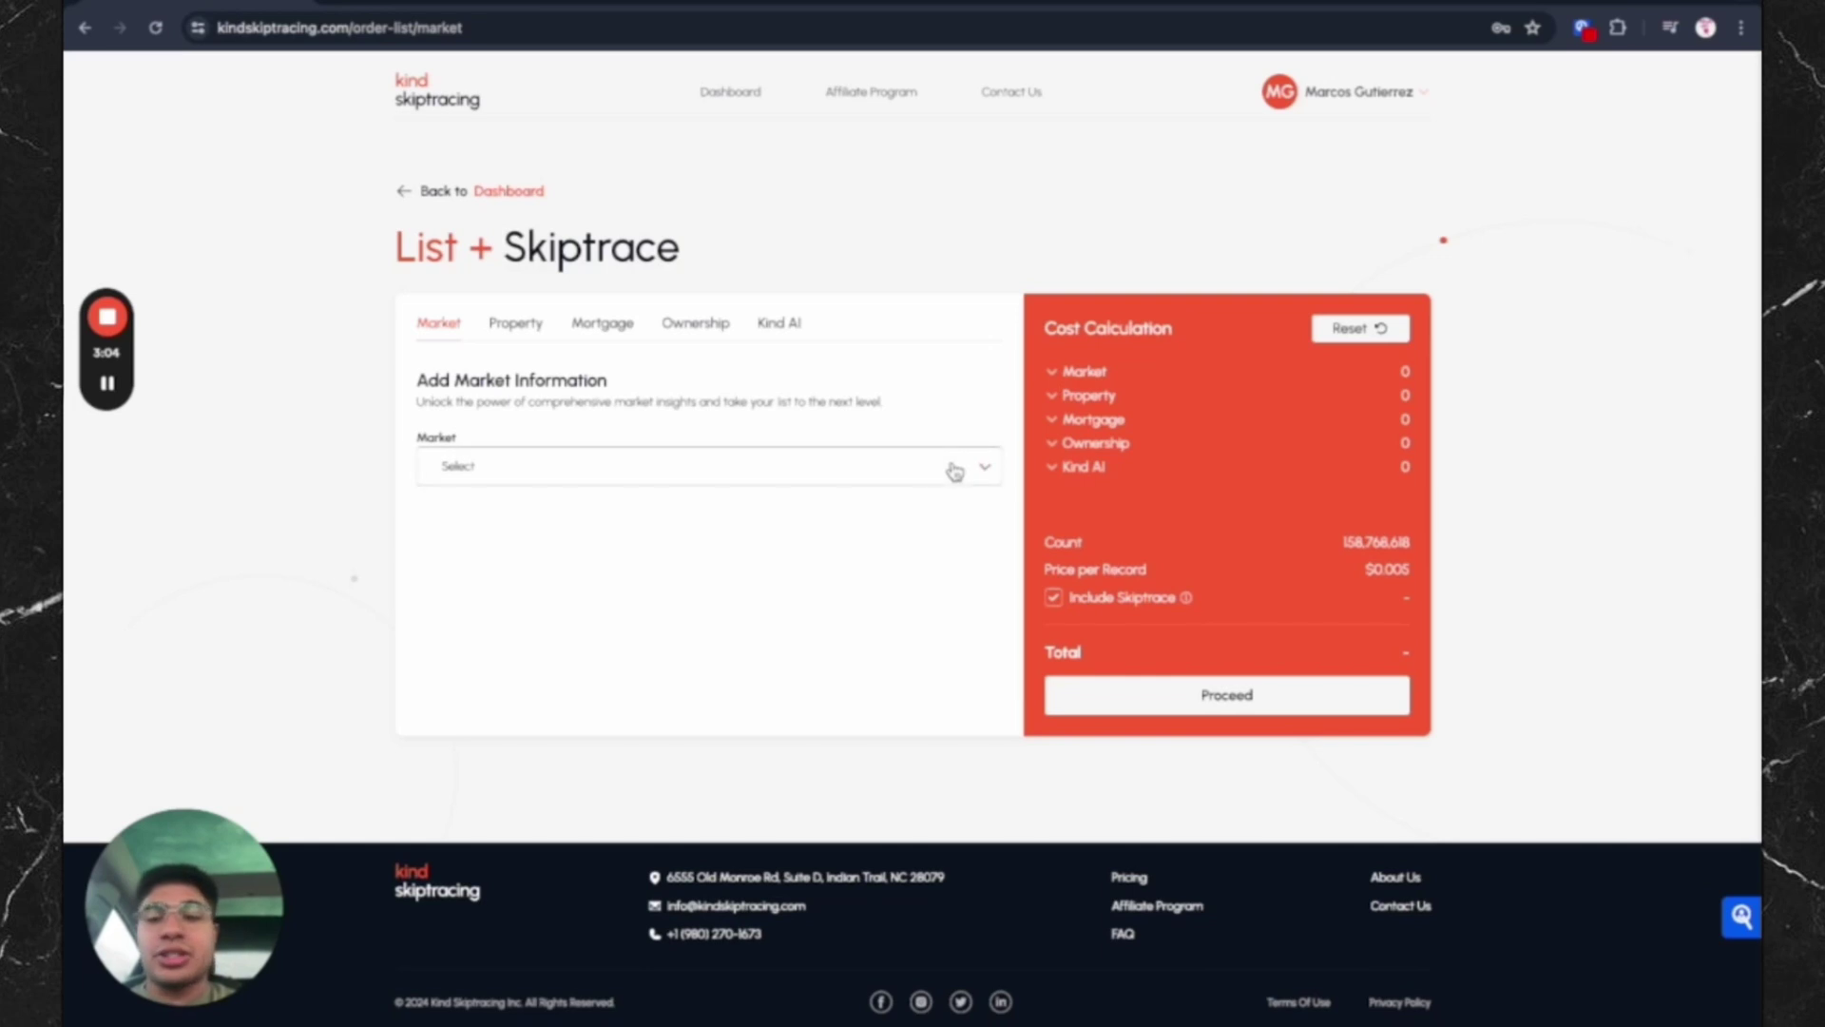
# Step: Filter the market by State and select Connecticut
pyautogui.click(954, 470)
pyautogui.click(540, 521)
pyautogui.click(524, 547)
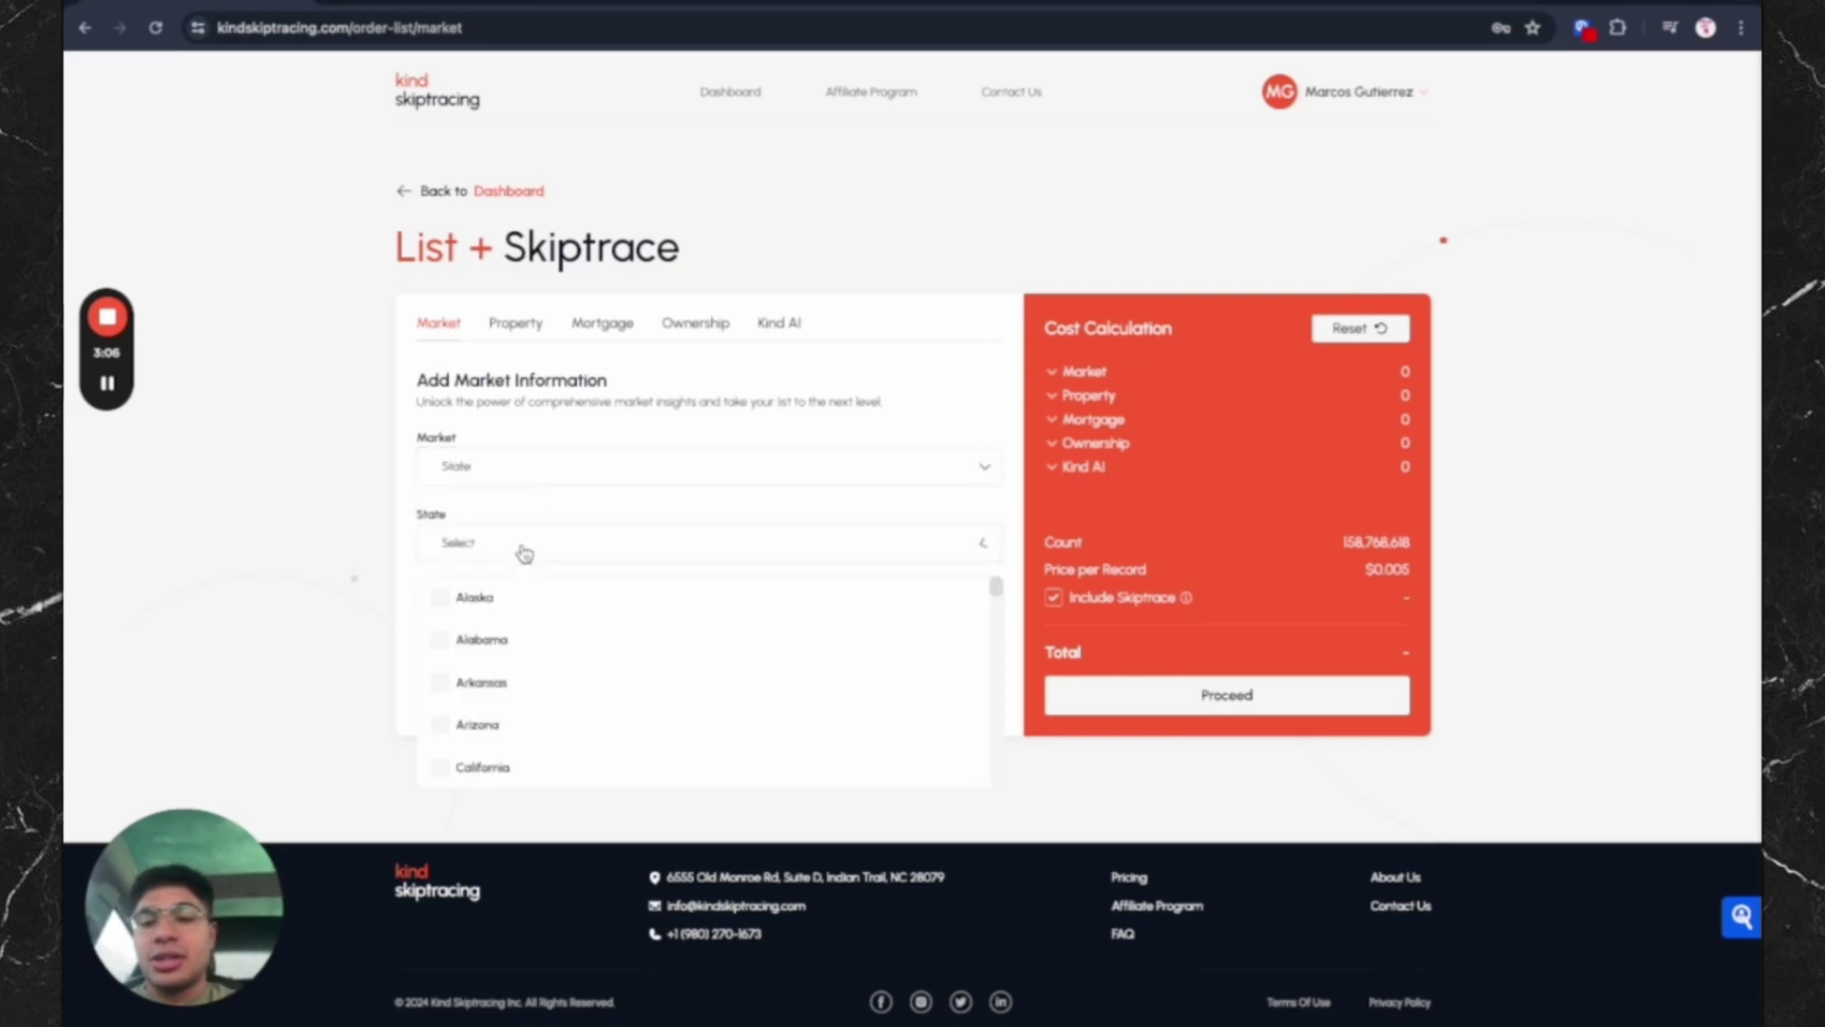
pyautogui.scroll(-1, 503, 732)
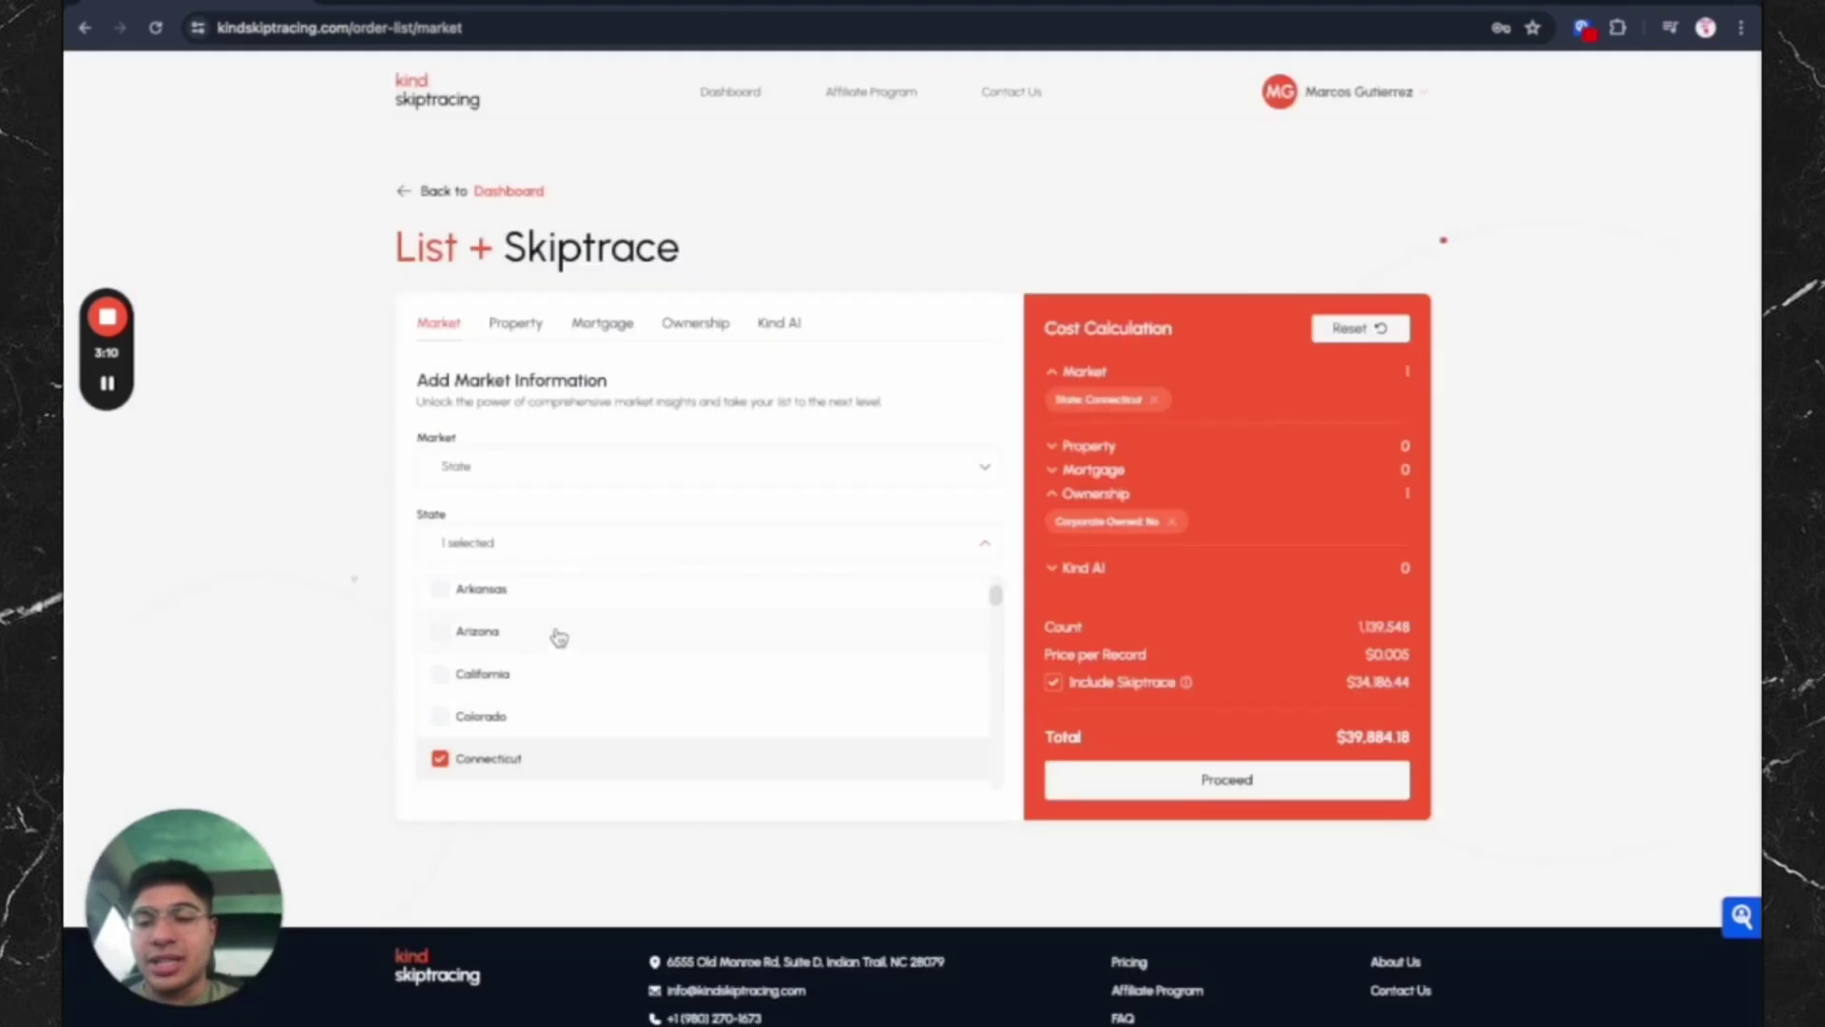
# Step: Change the market type to County and choose Connecticut as its state
pyautogui.click(519, 466)
pyautogui.click(512, 565)
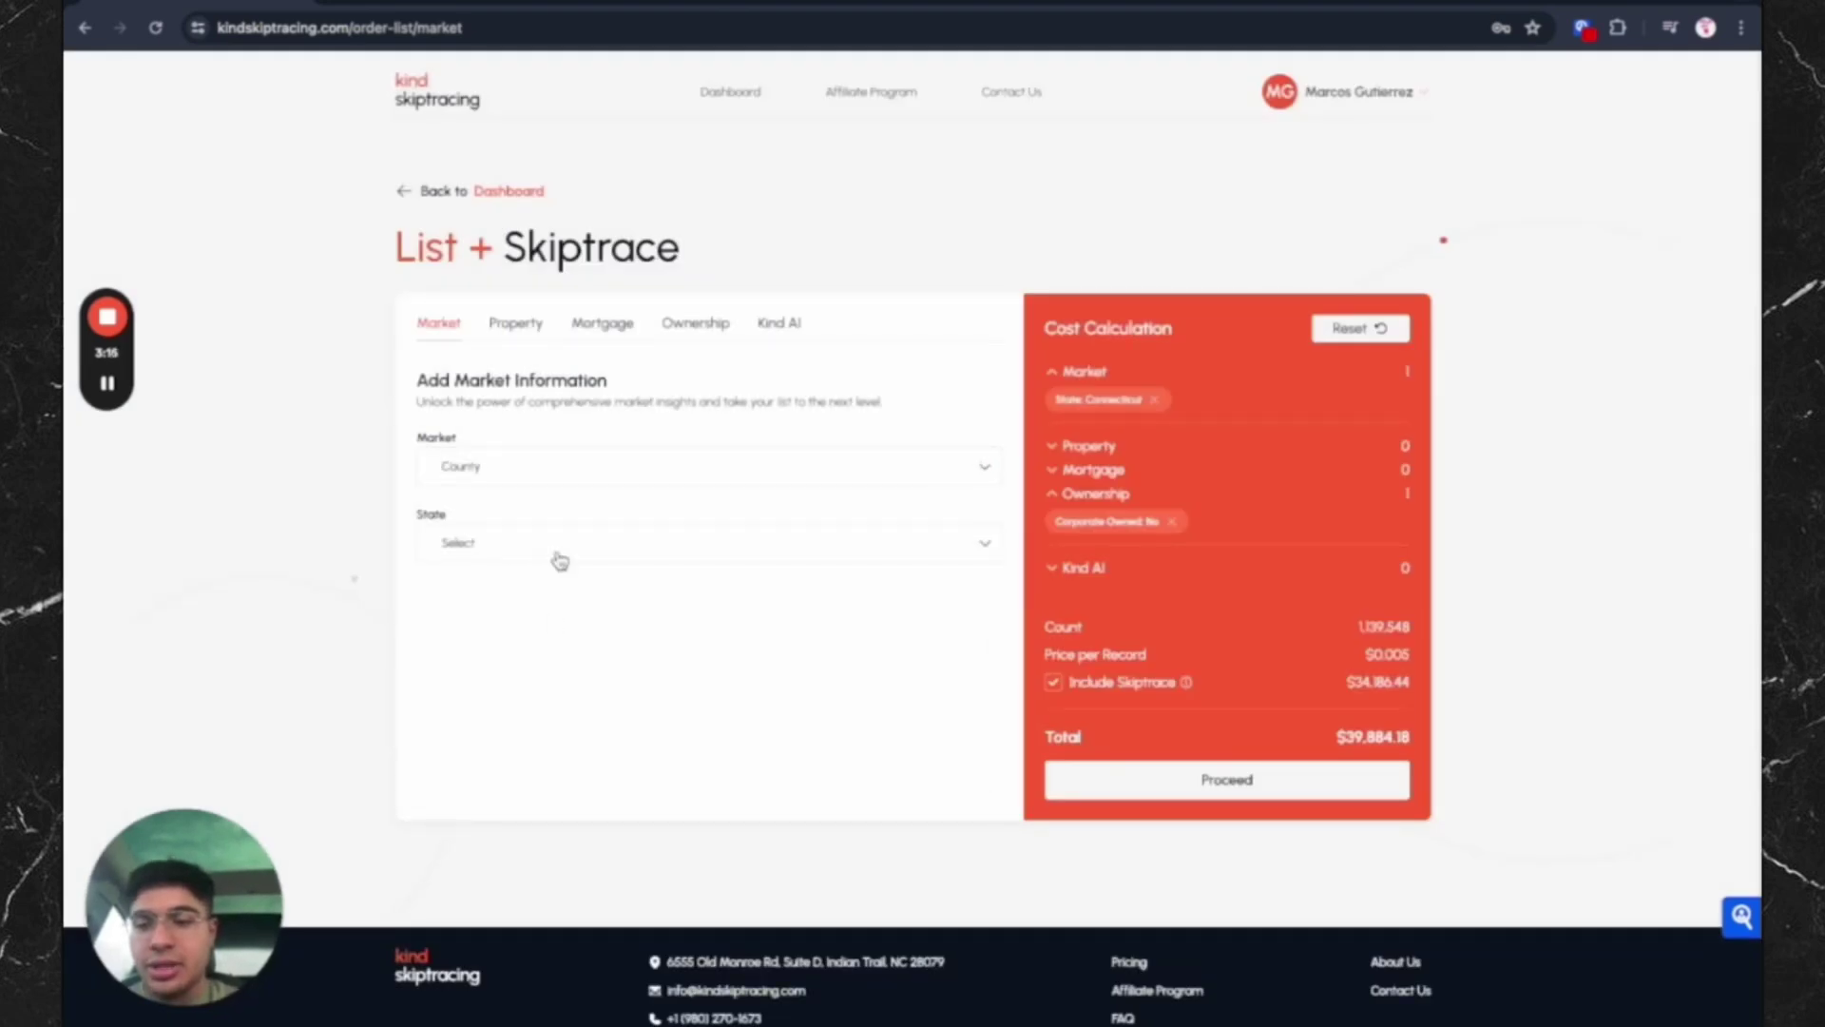
pyautogui.click(588, 479)
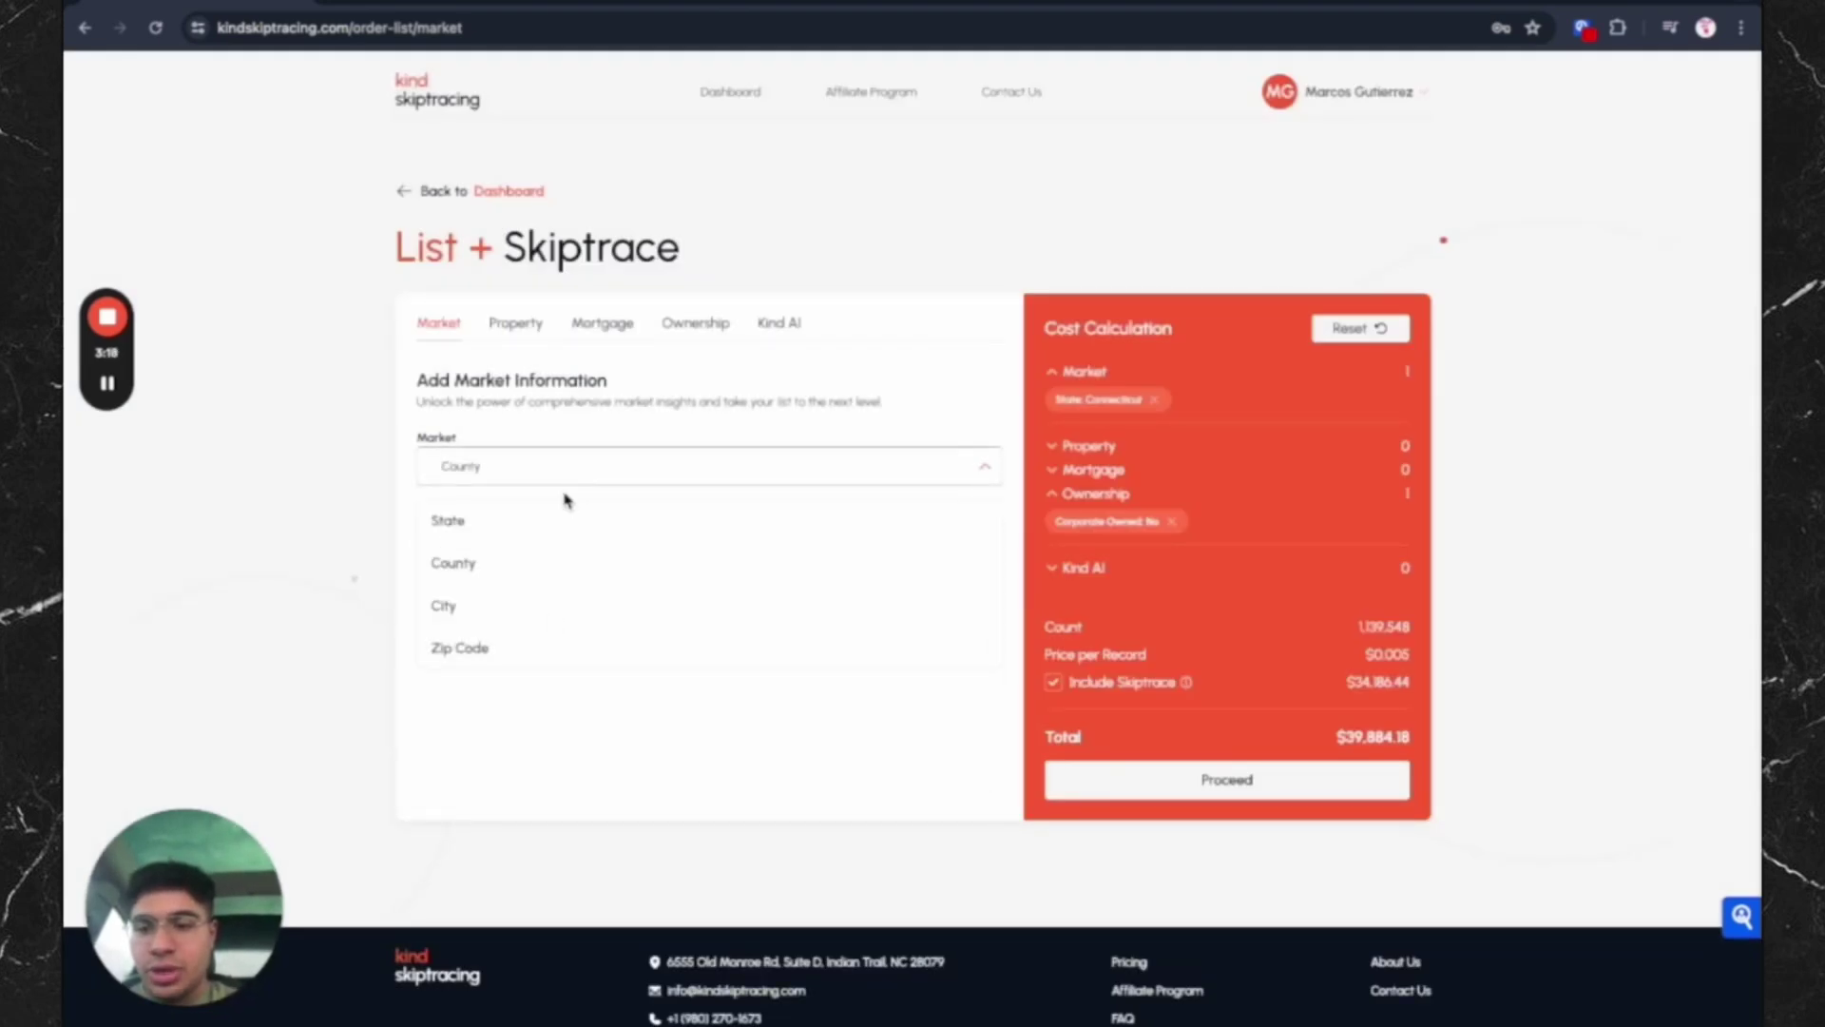
pyautogui.click(508, 562)
pyautogui.click(531, 542)
pyautogui.scroll(-2, 529, 610)
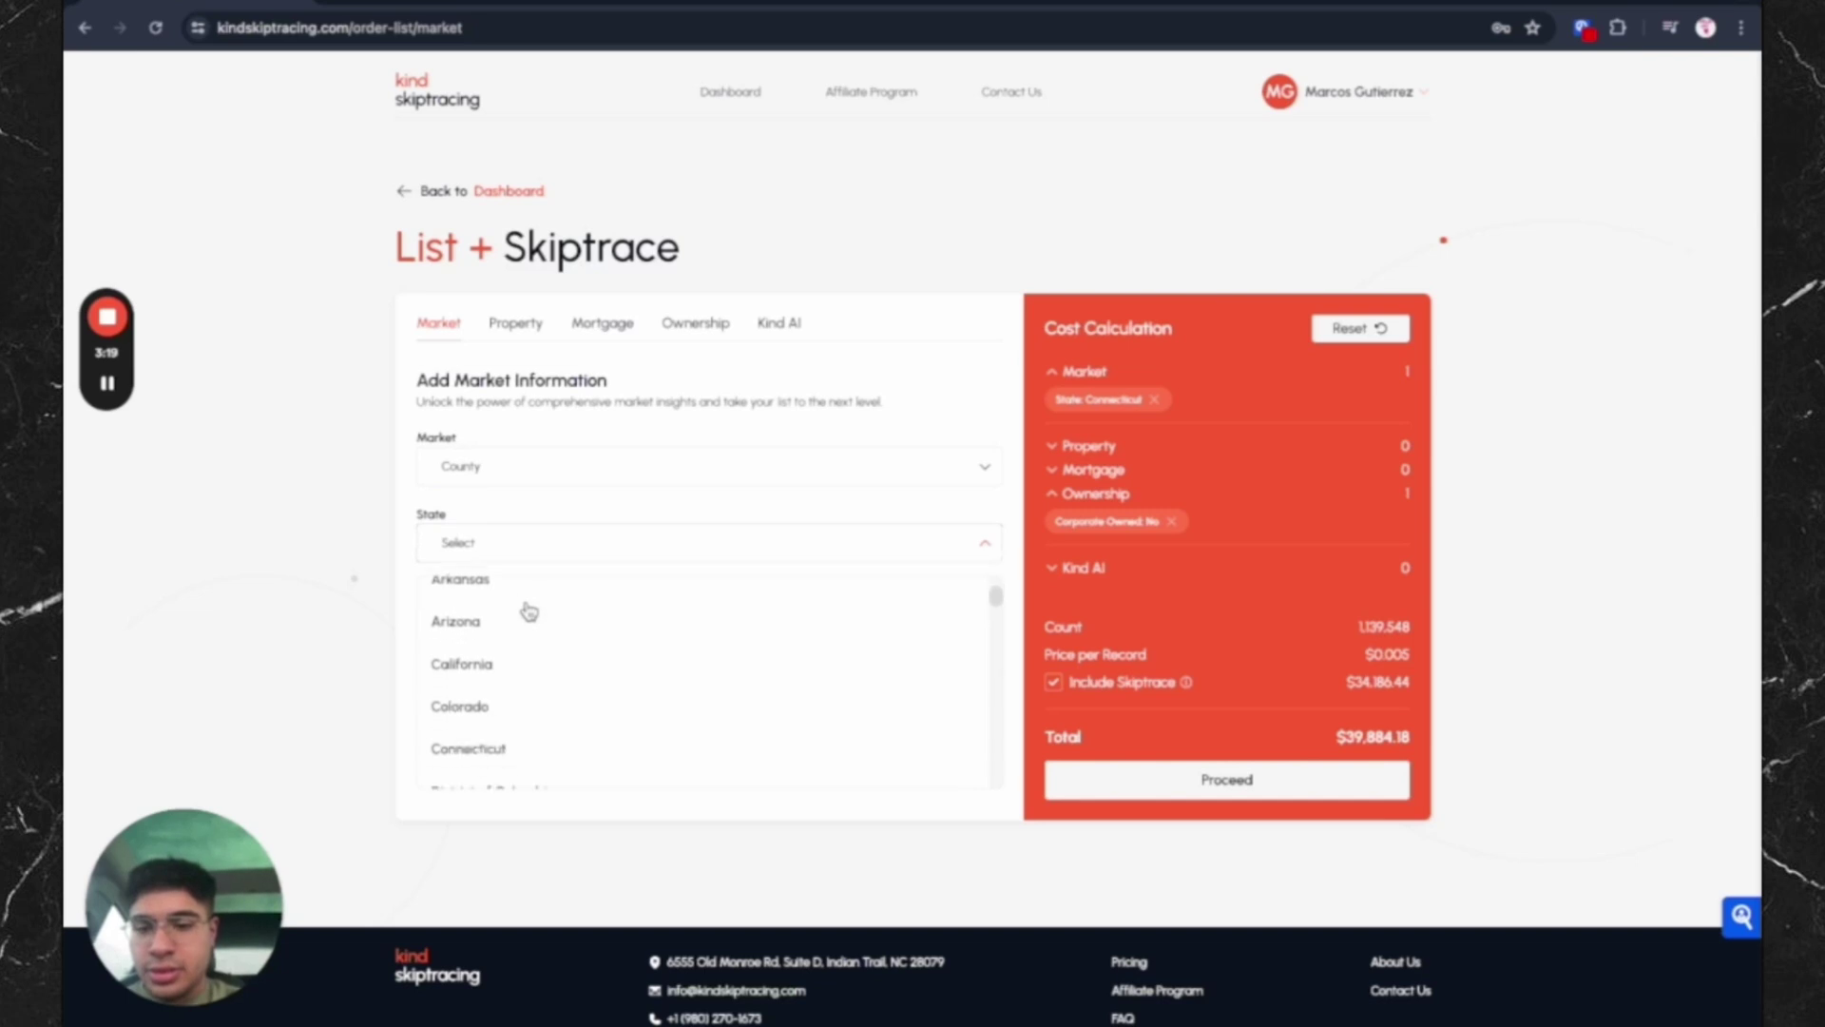
pyautogui.click(518, 686)
pyautogui.click(542, 639)
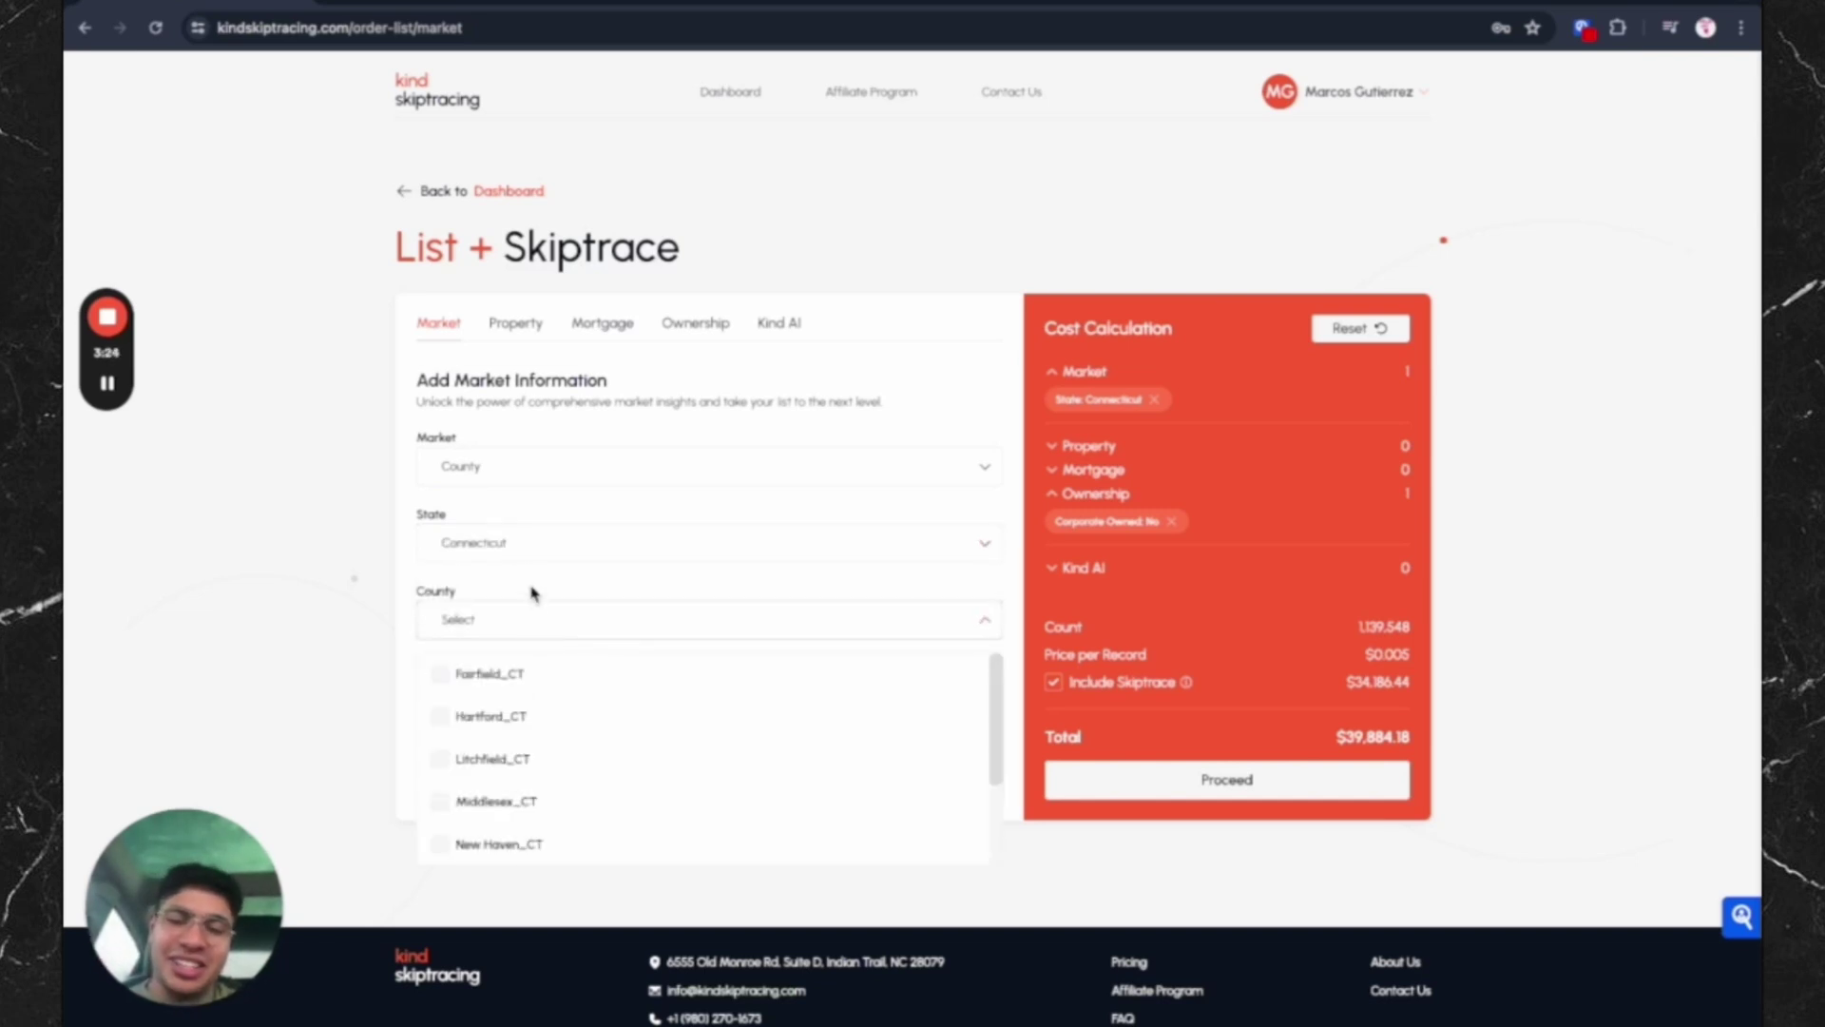
# Step: Select the Hartford_CT and New Haven_CT counties for the market
pyautogui.scroll(-1, 518, 704)
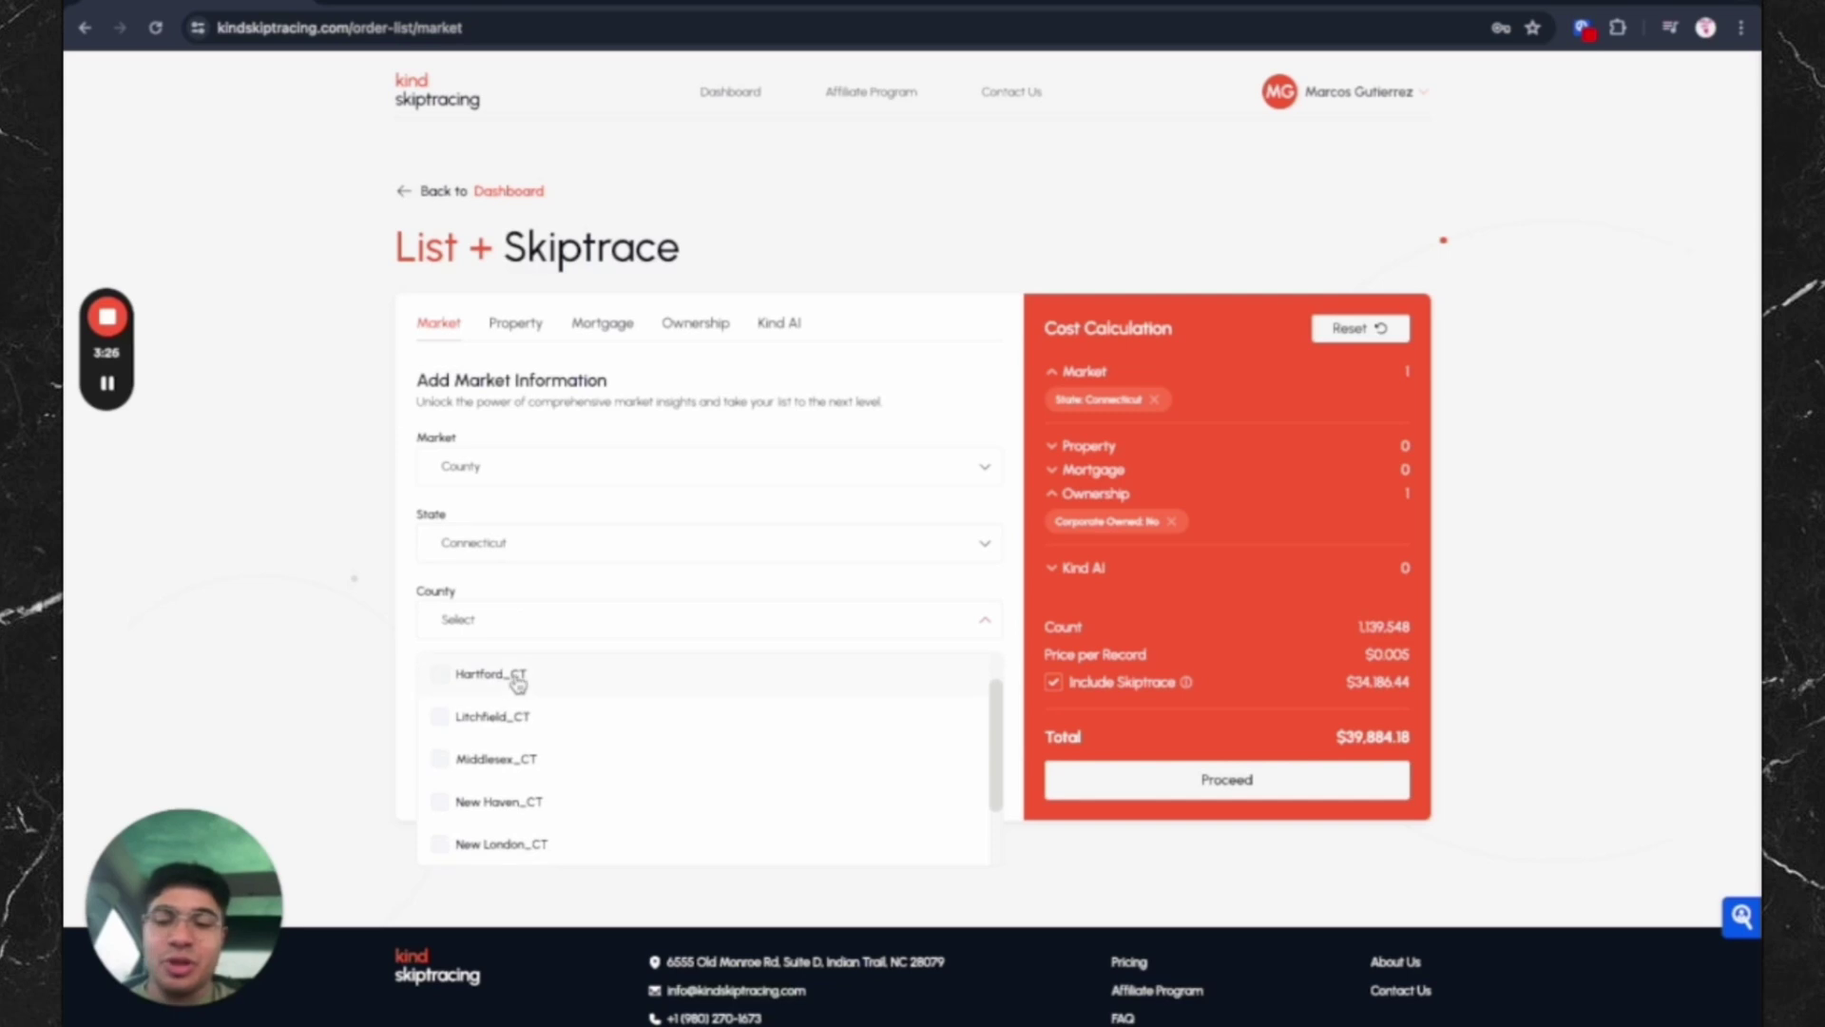
pyautogui.click(518, 679)
pyautogui.scroll(1, 518, 682)
pyautogui.scroll(-2, 518, 684)
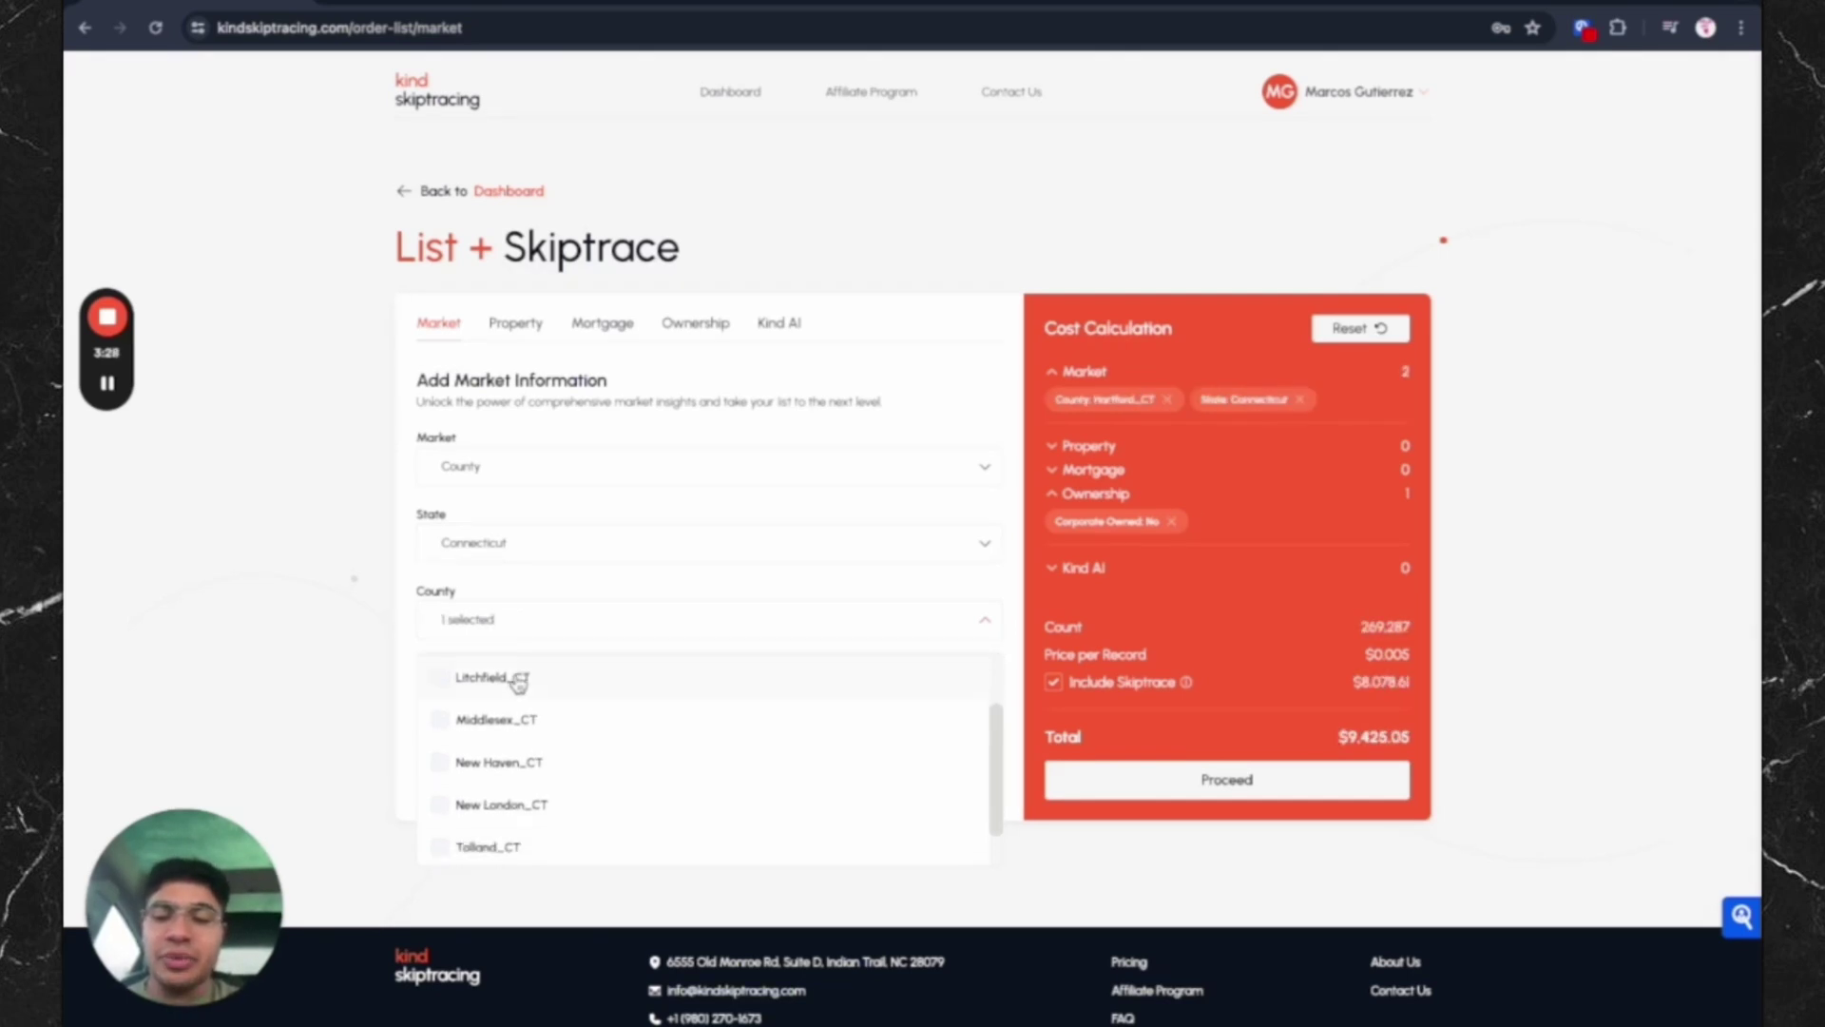
pyautogui.click(494, 773)
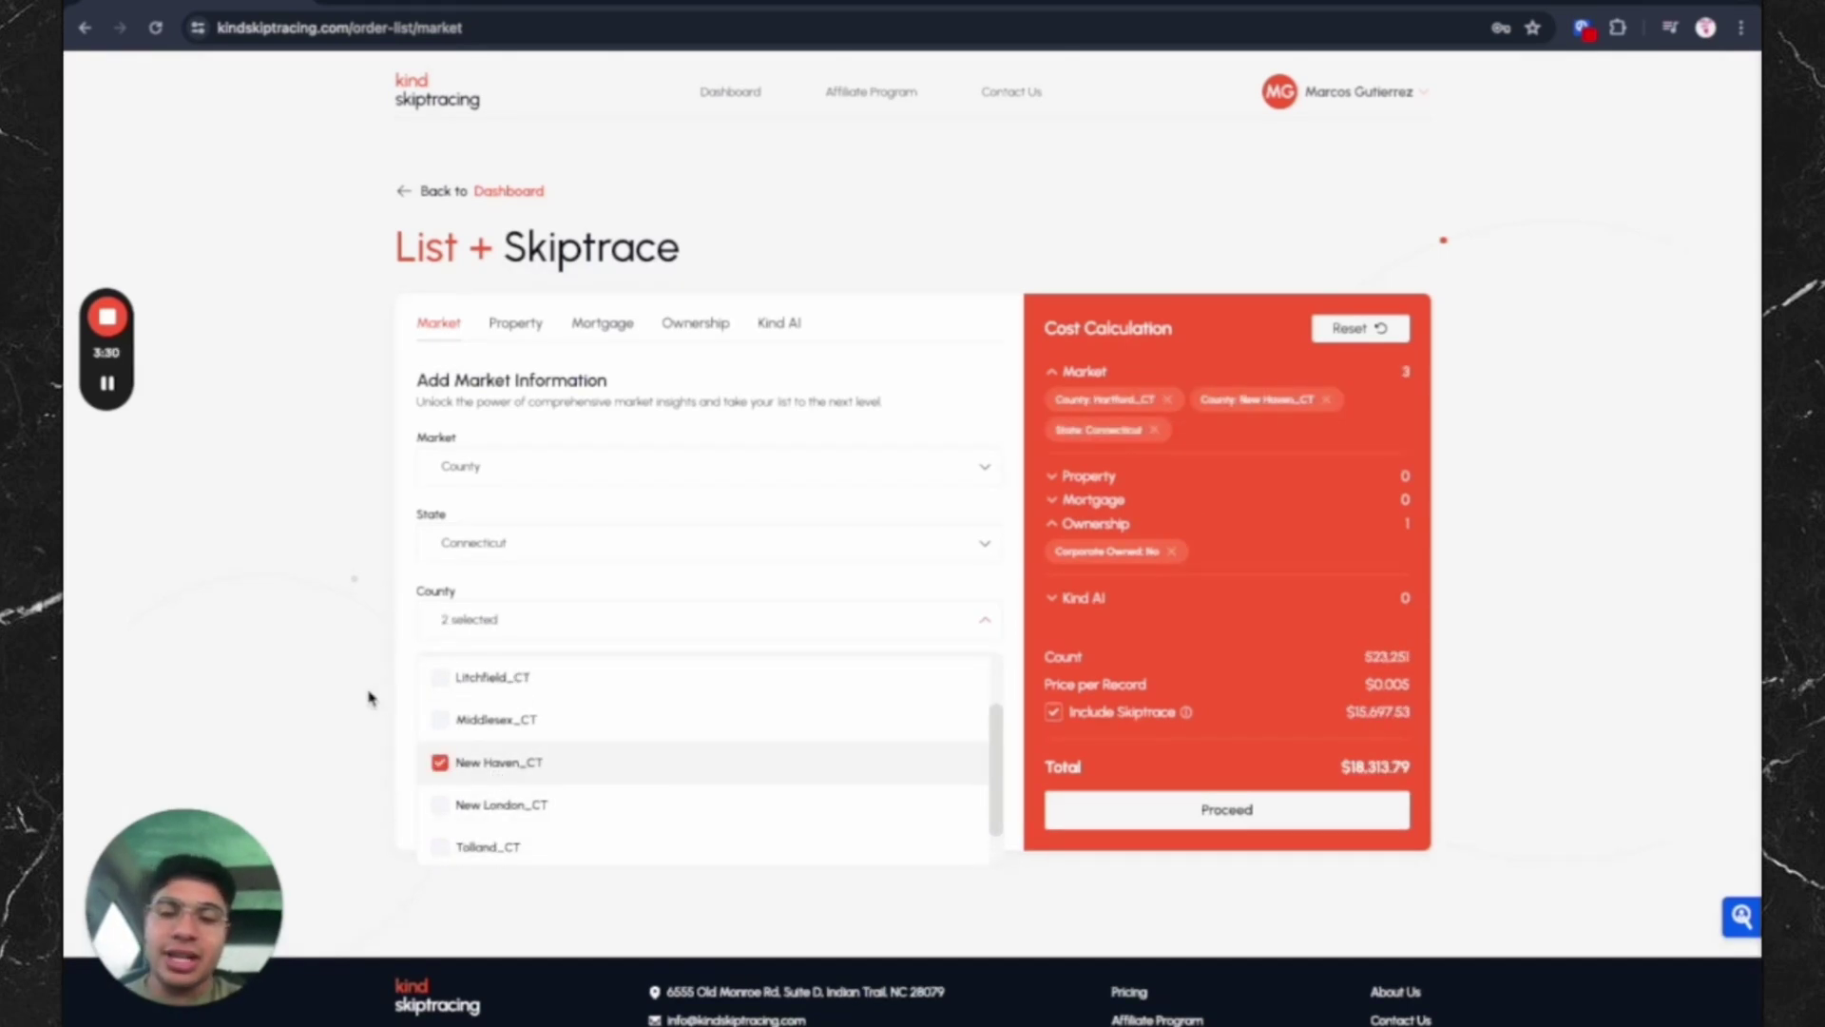
pyautogui.click(364, 697)
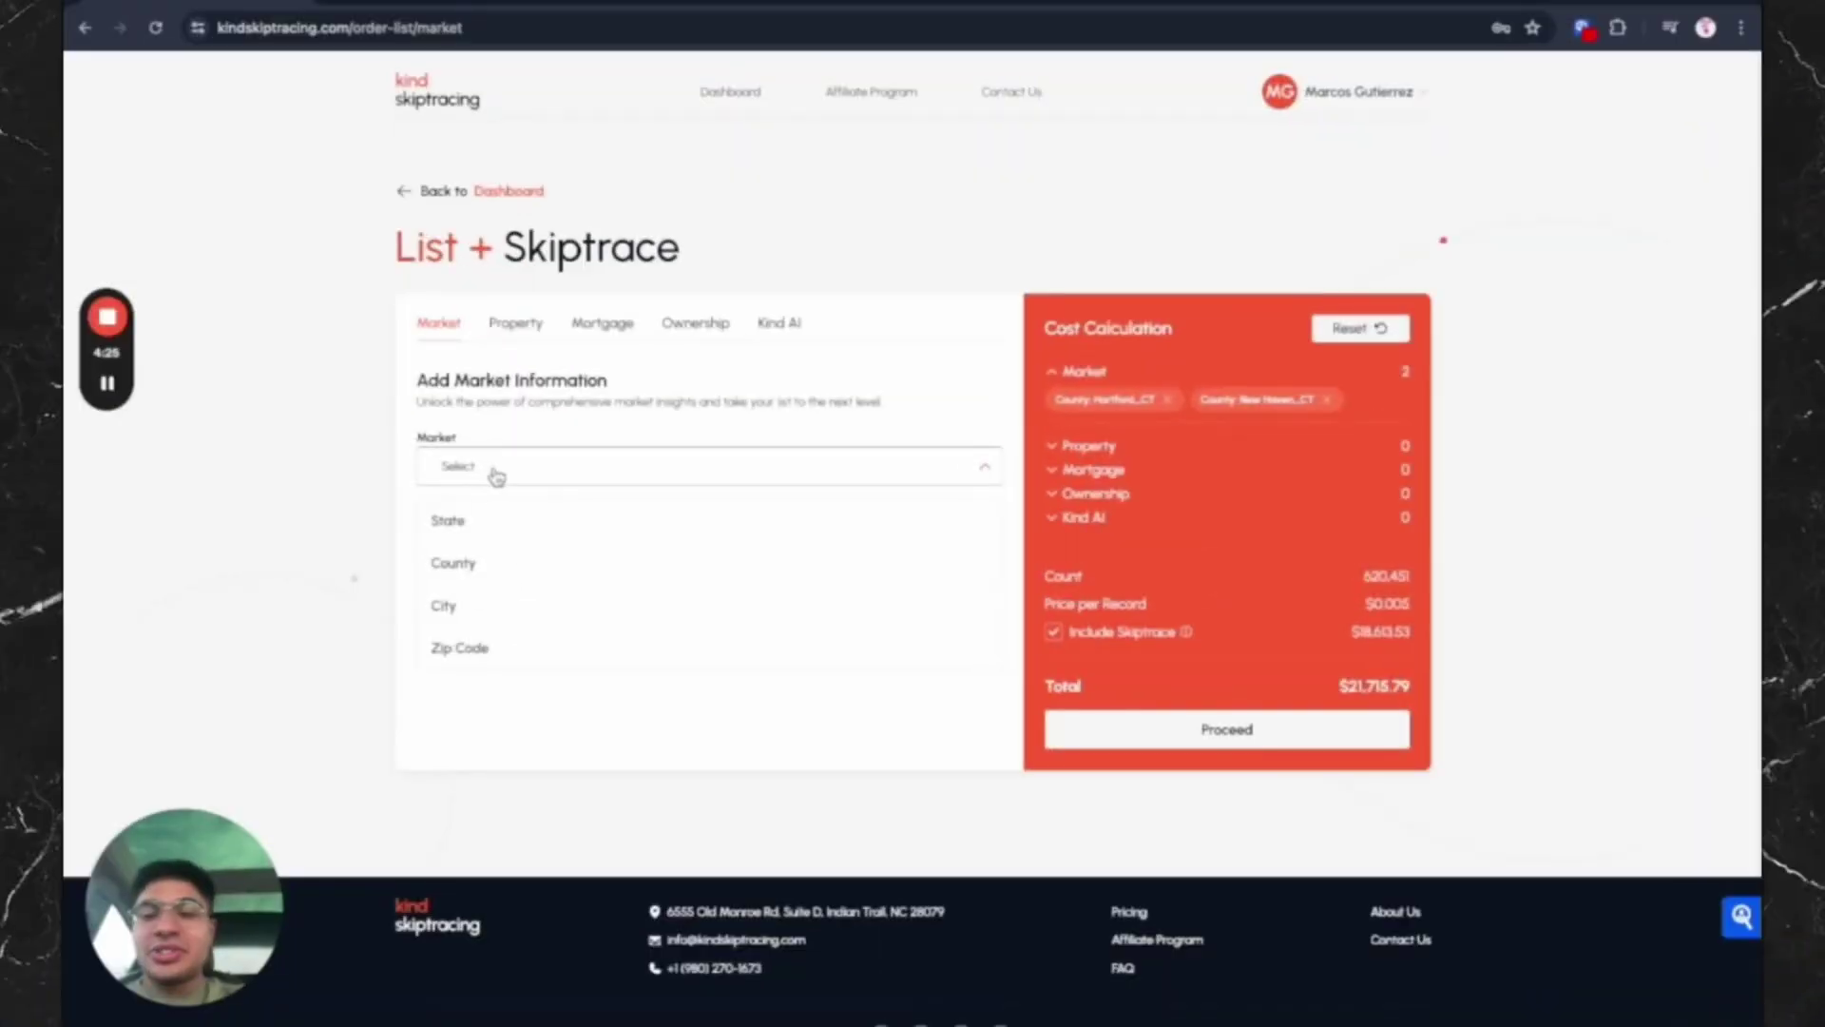
# Step: Review the Property, Mortgage and Ownership criteria sections of the list form
pyautogui.click(966, 424)
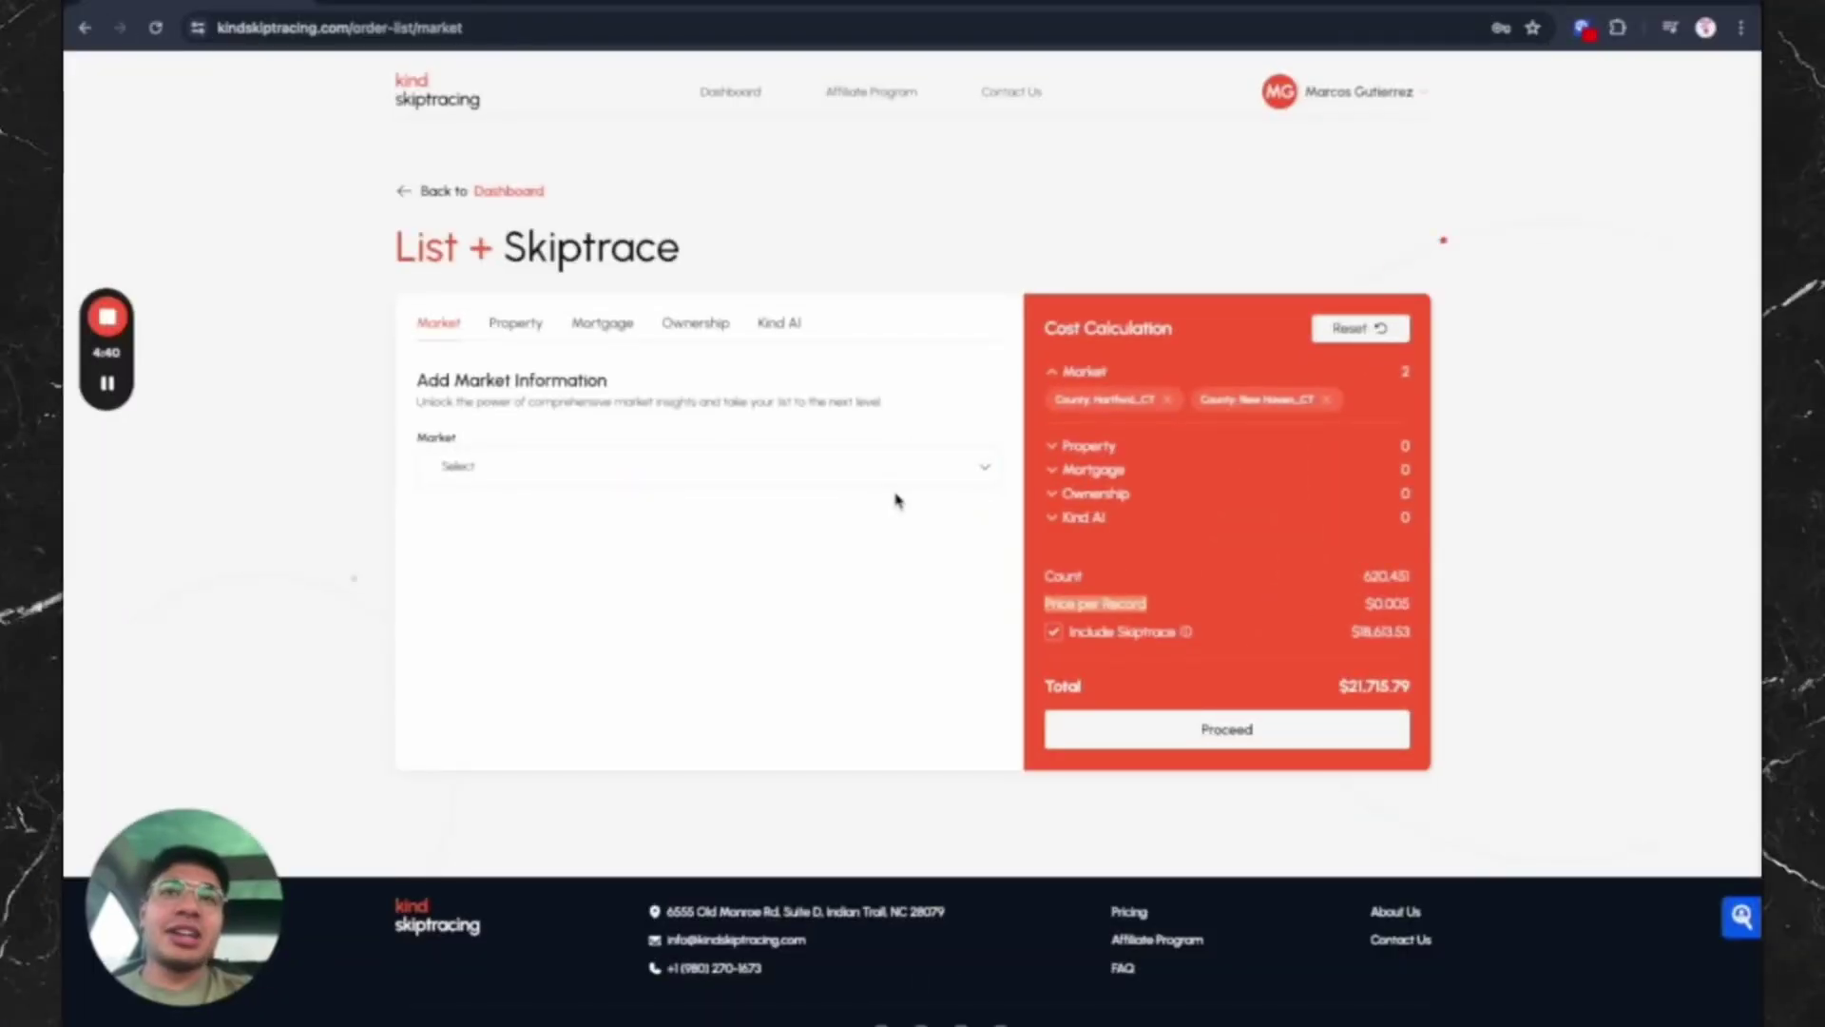
pyautogui.click(573, 330)
pyautogui.click(695, 333)
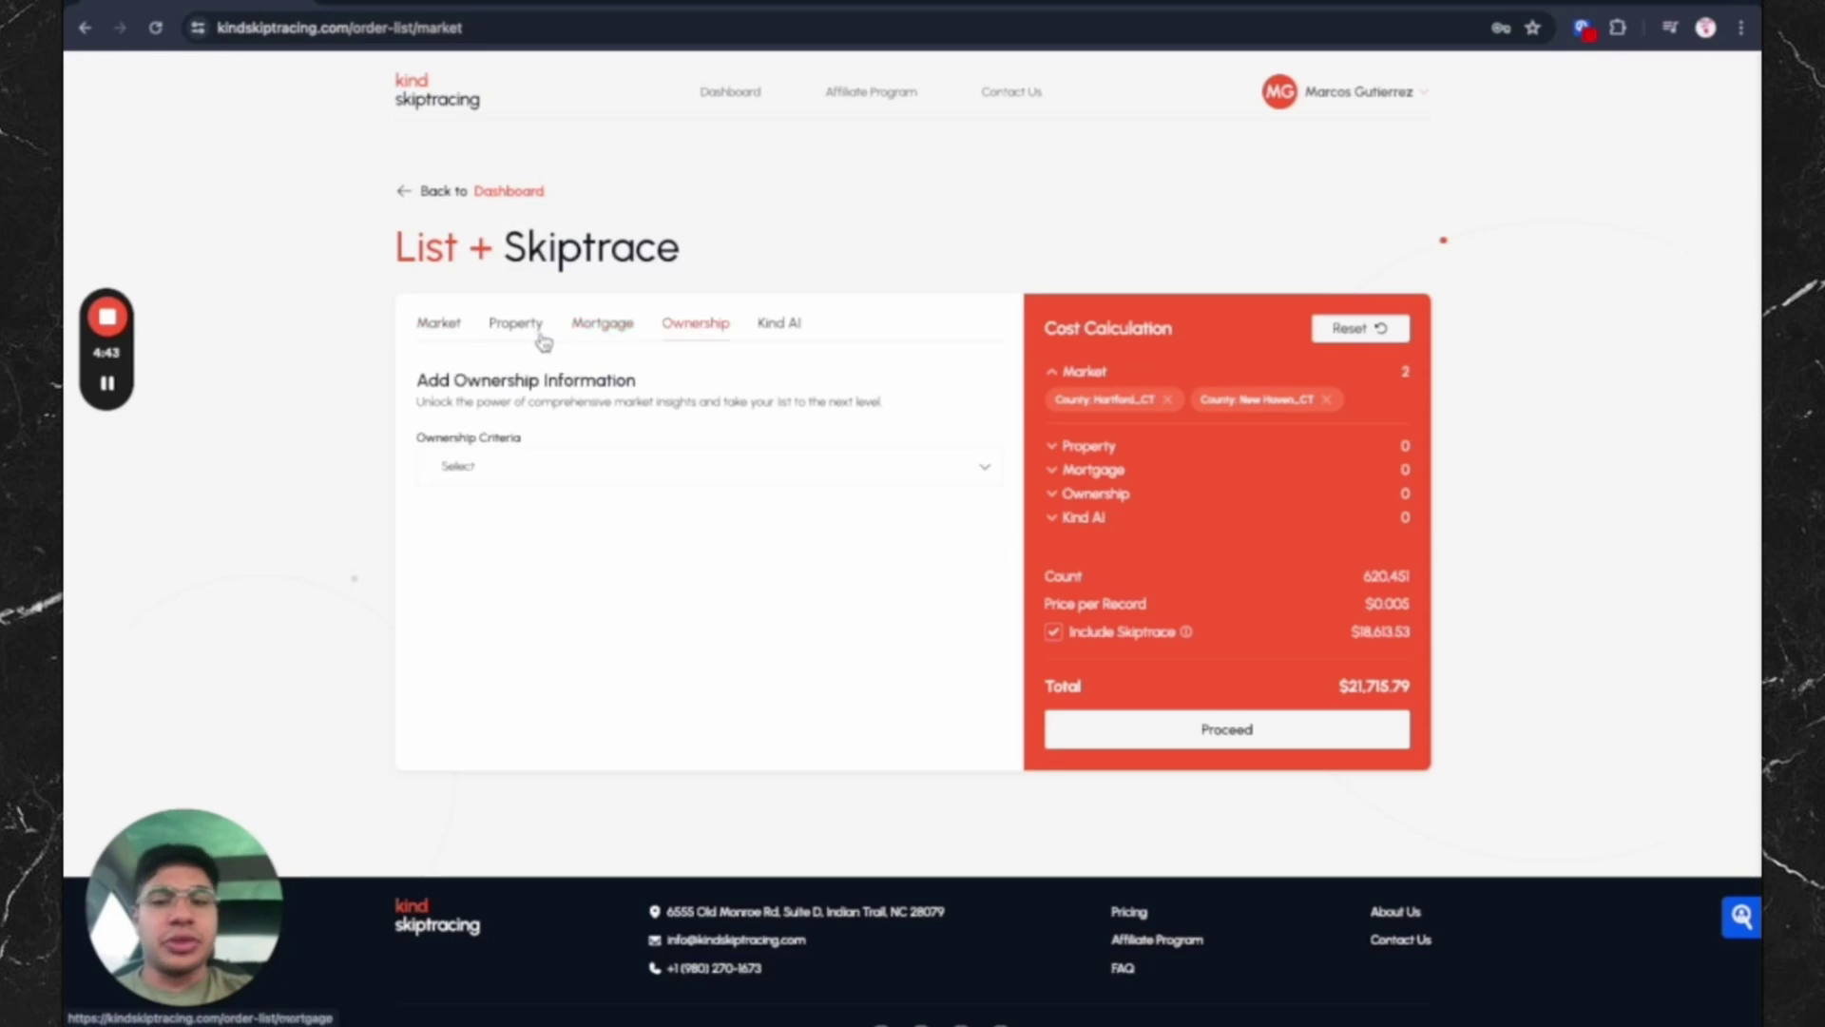
pyautogui.click(540, 334)
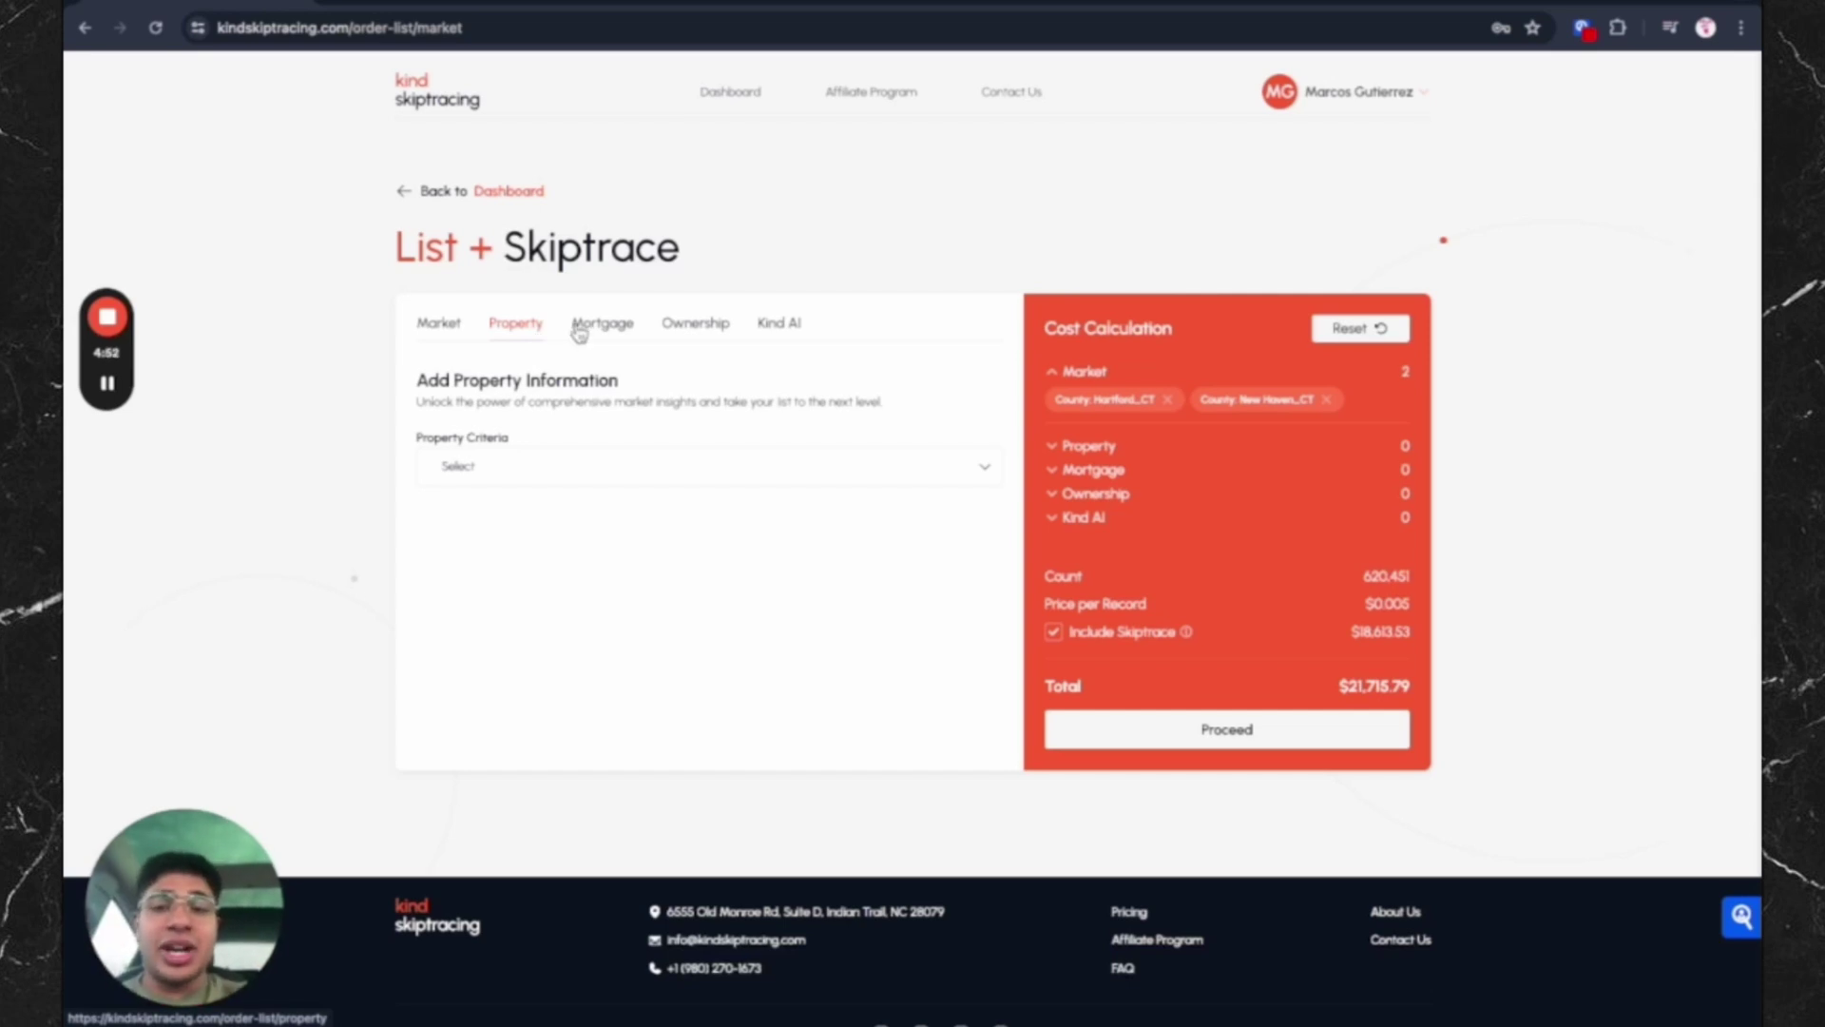
pyautogui.click(579, 332)
pyautogui.click(683, 340)
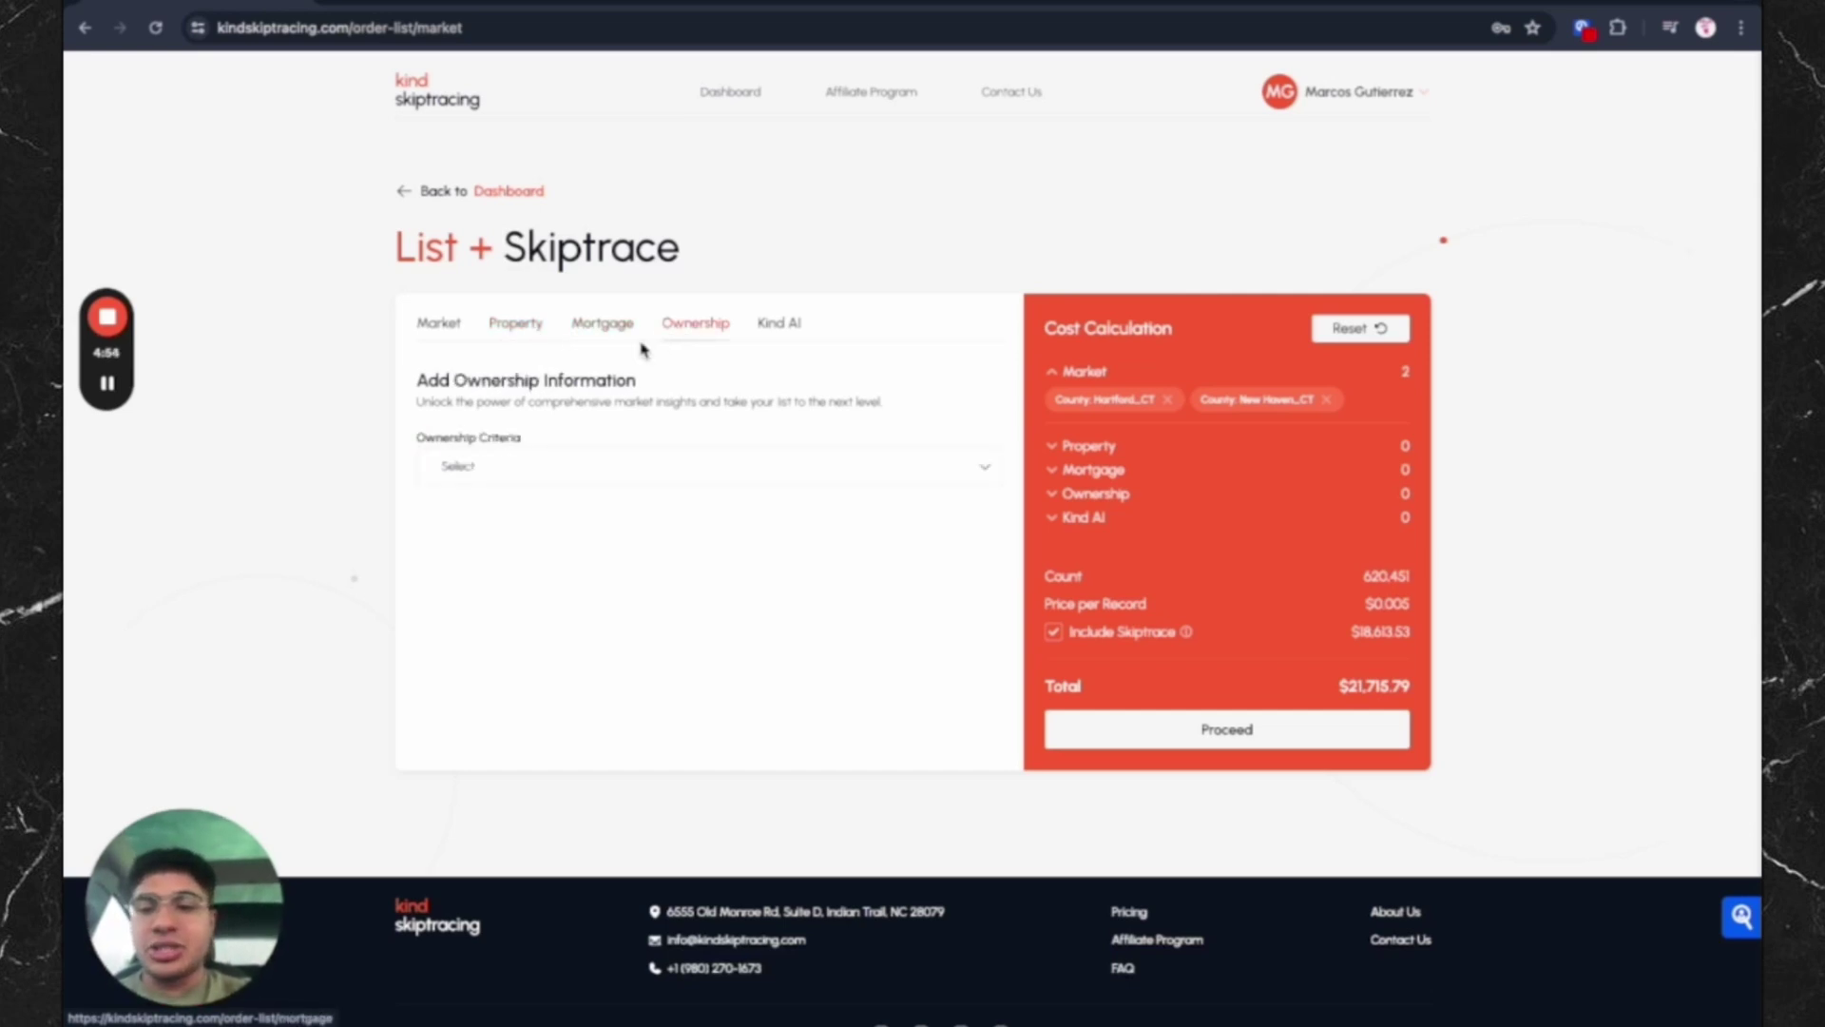
# Step: Add the Kind AI criterion Targeted Wholesale Neighborhoods with the value Yes
pyautogui.click(781, 334)
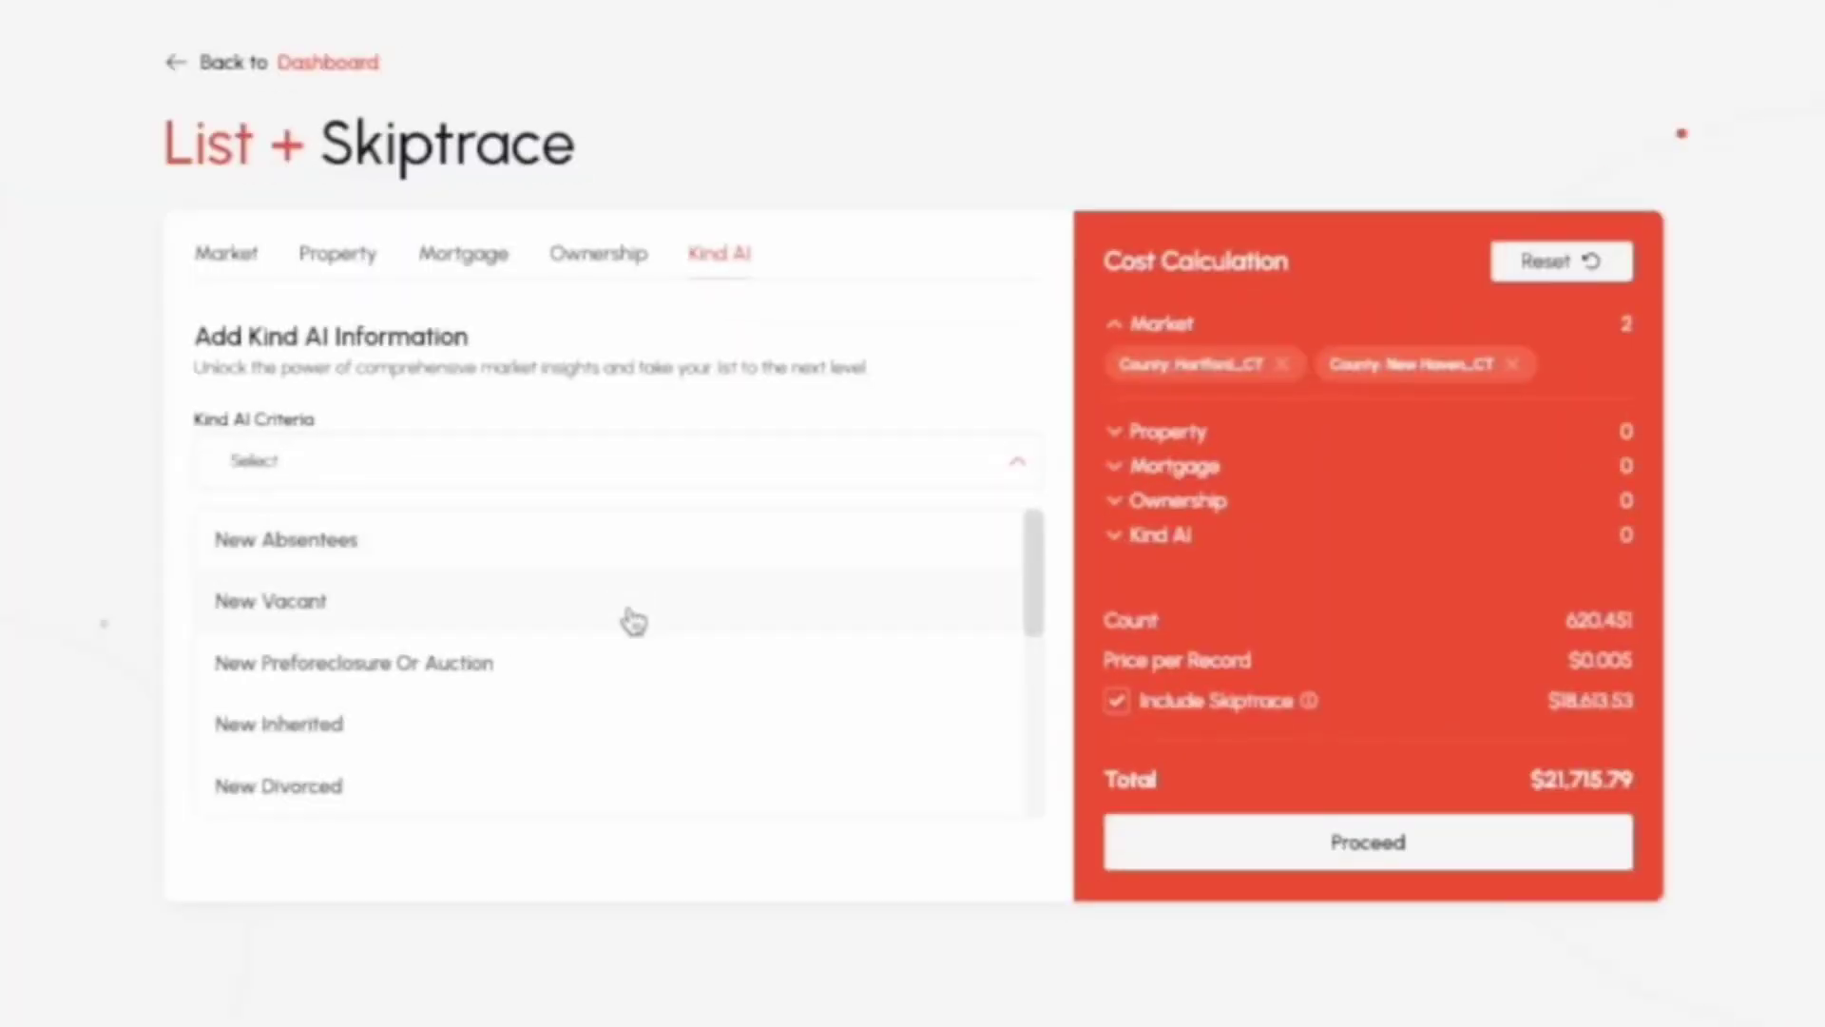
pyautogui.scroll(-3, 634, 620)
pyautogui.scroll(-3, 634, 620)
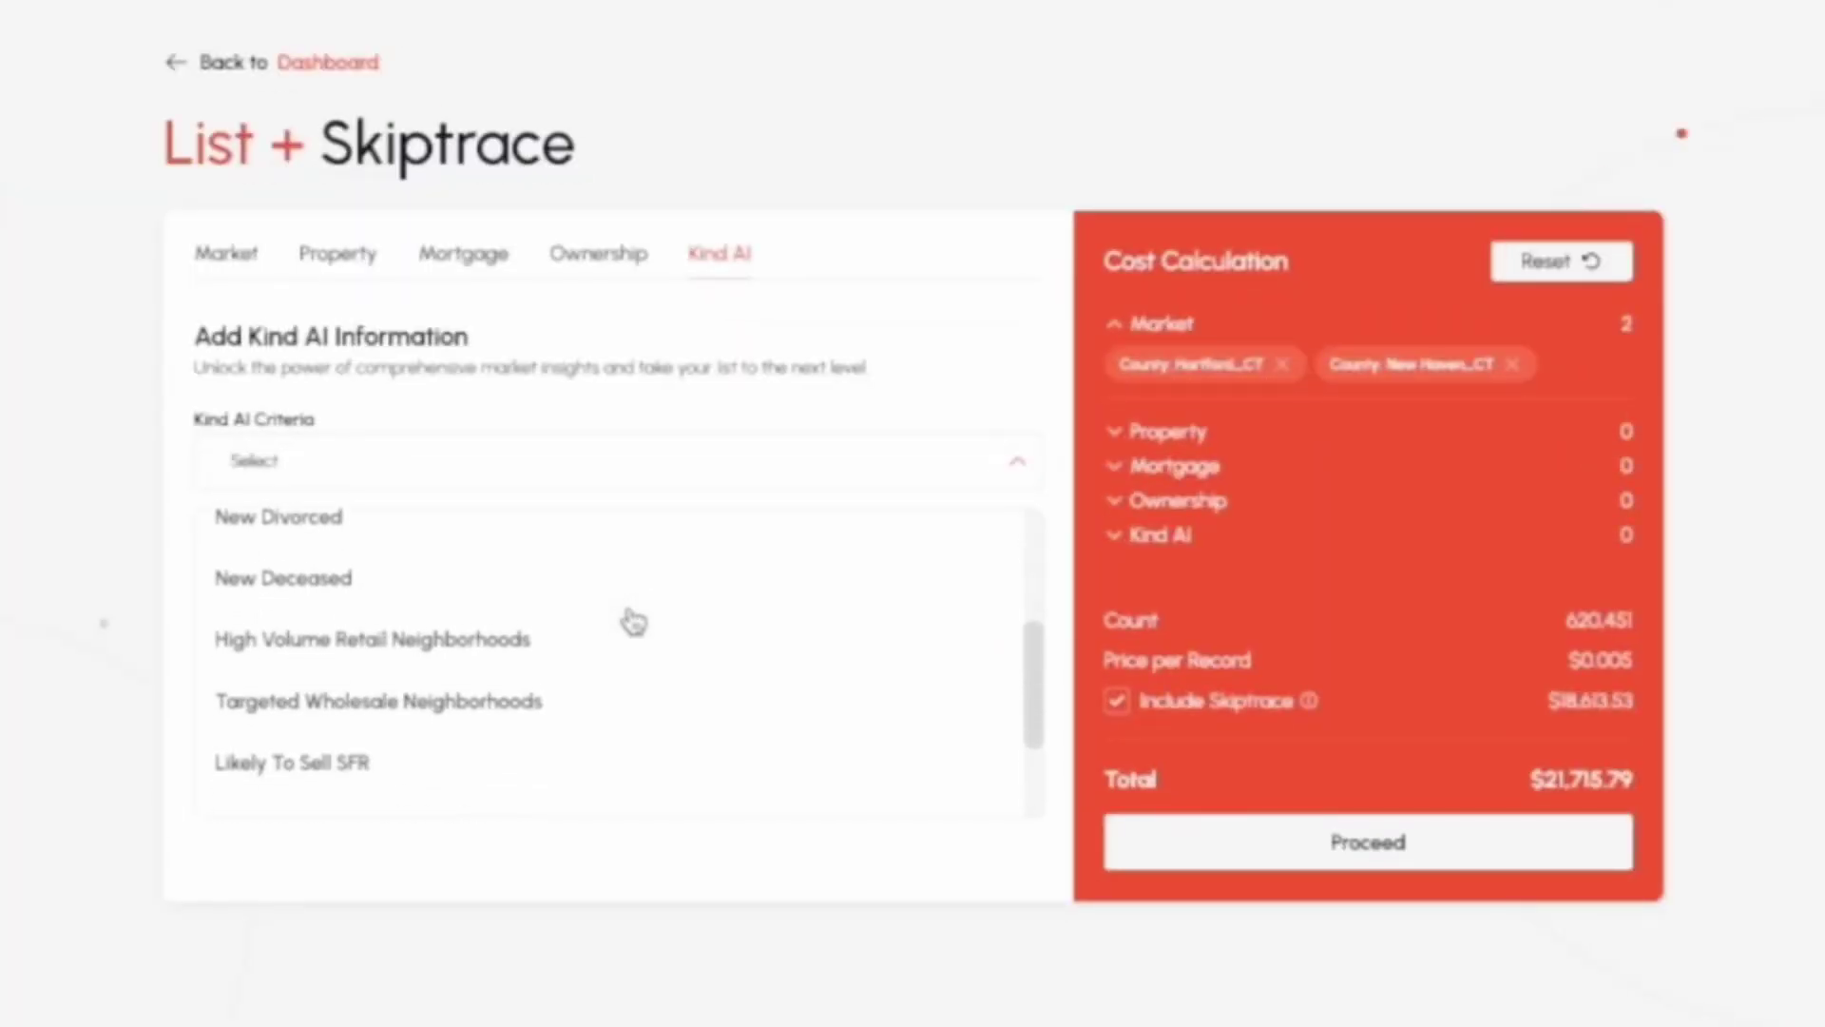
pyautogui.scroll(1, 634, 620)
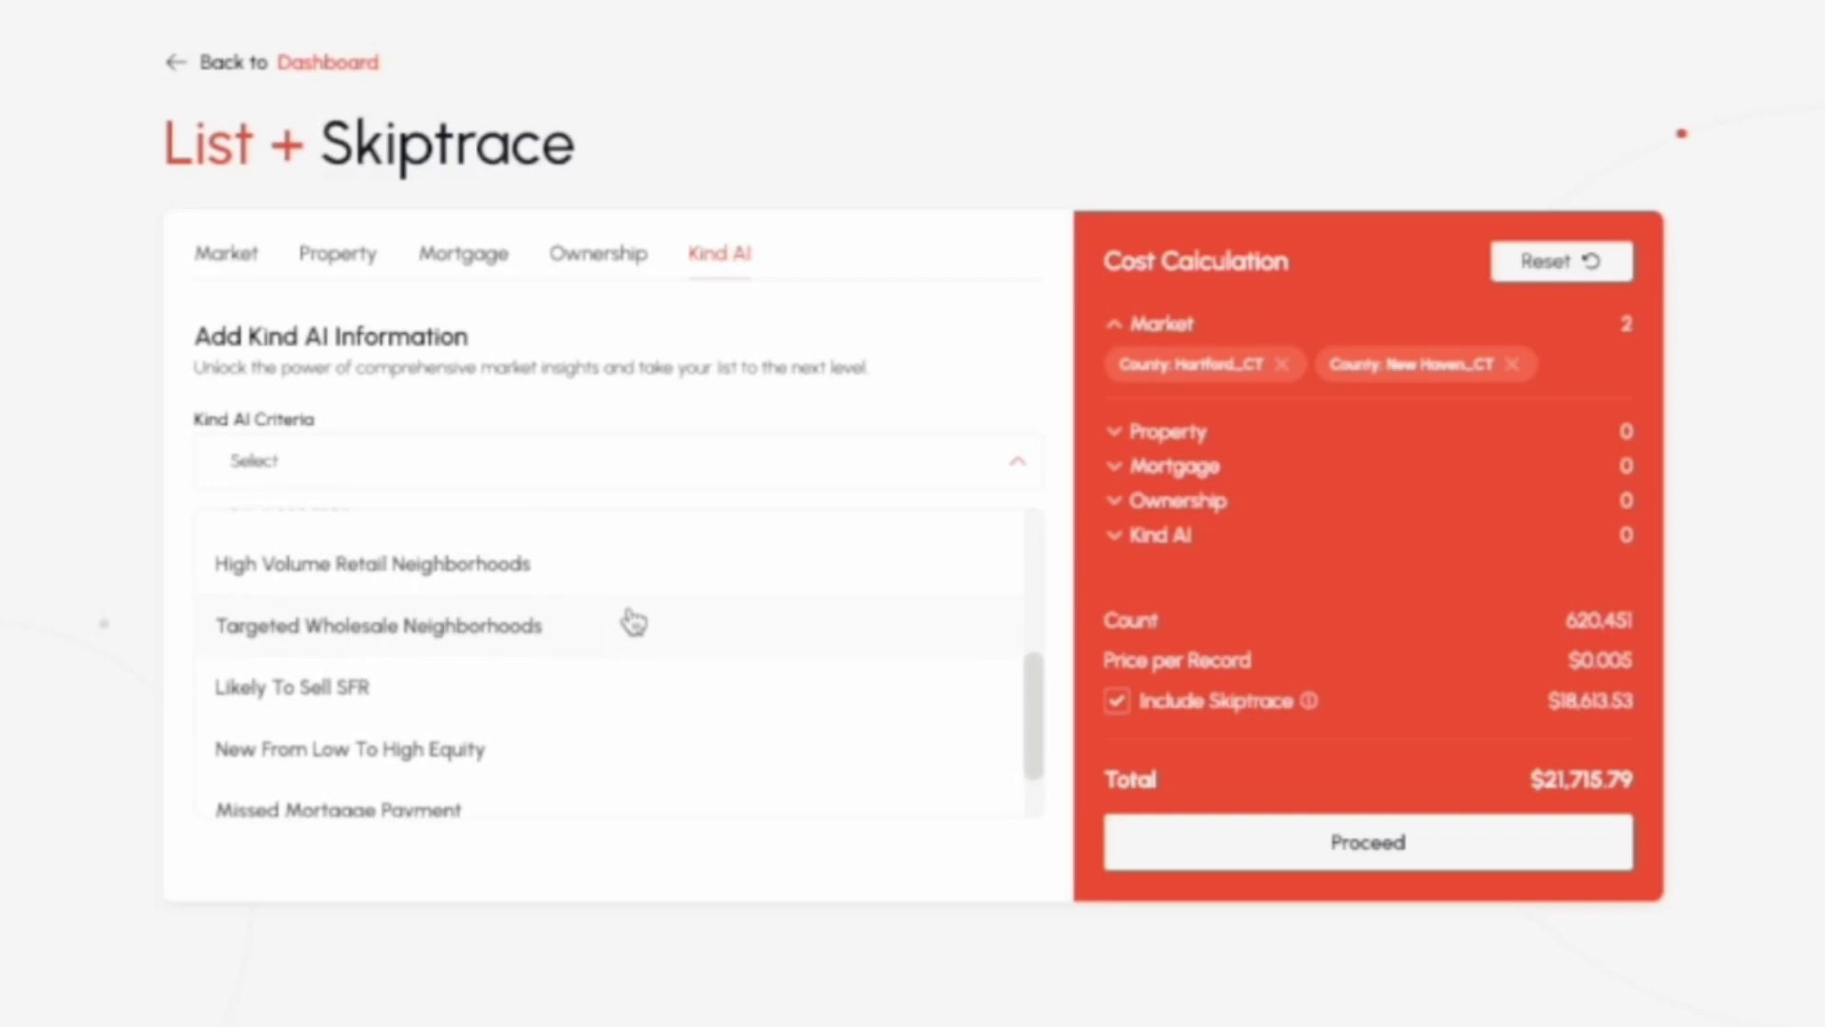
pyautogui.scroll(-2, 630, 632)
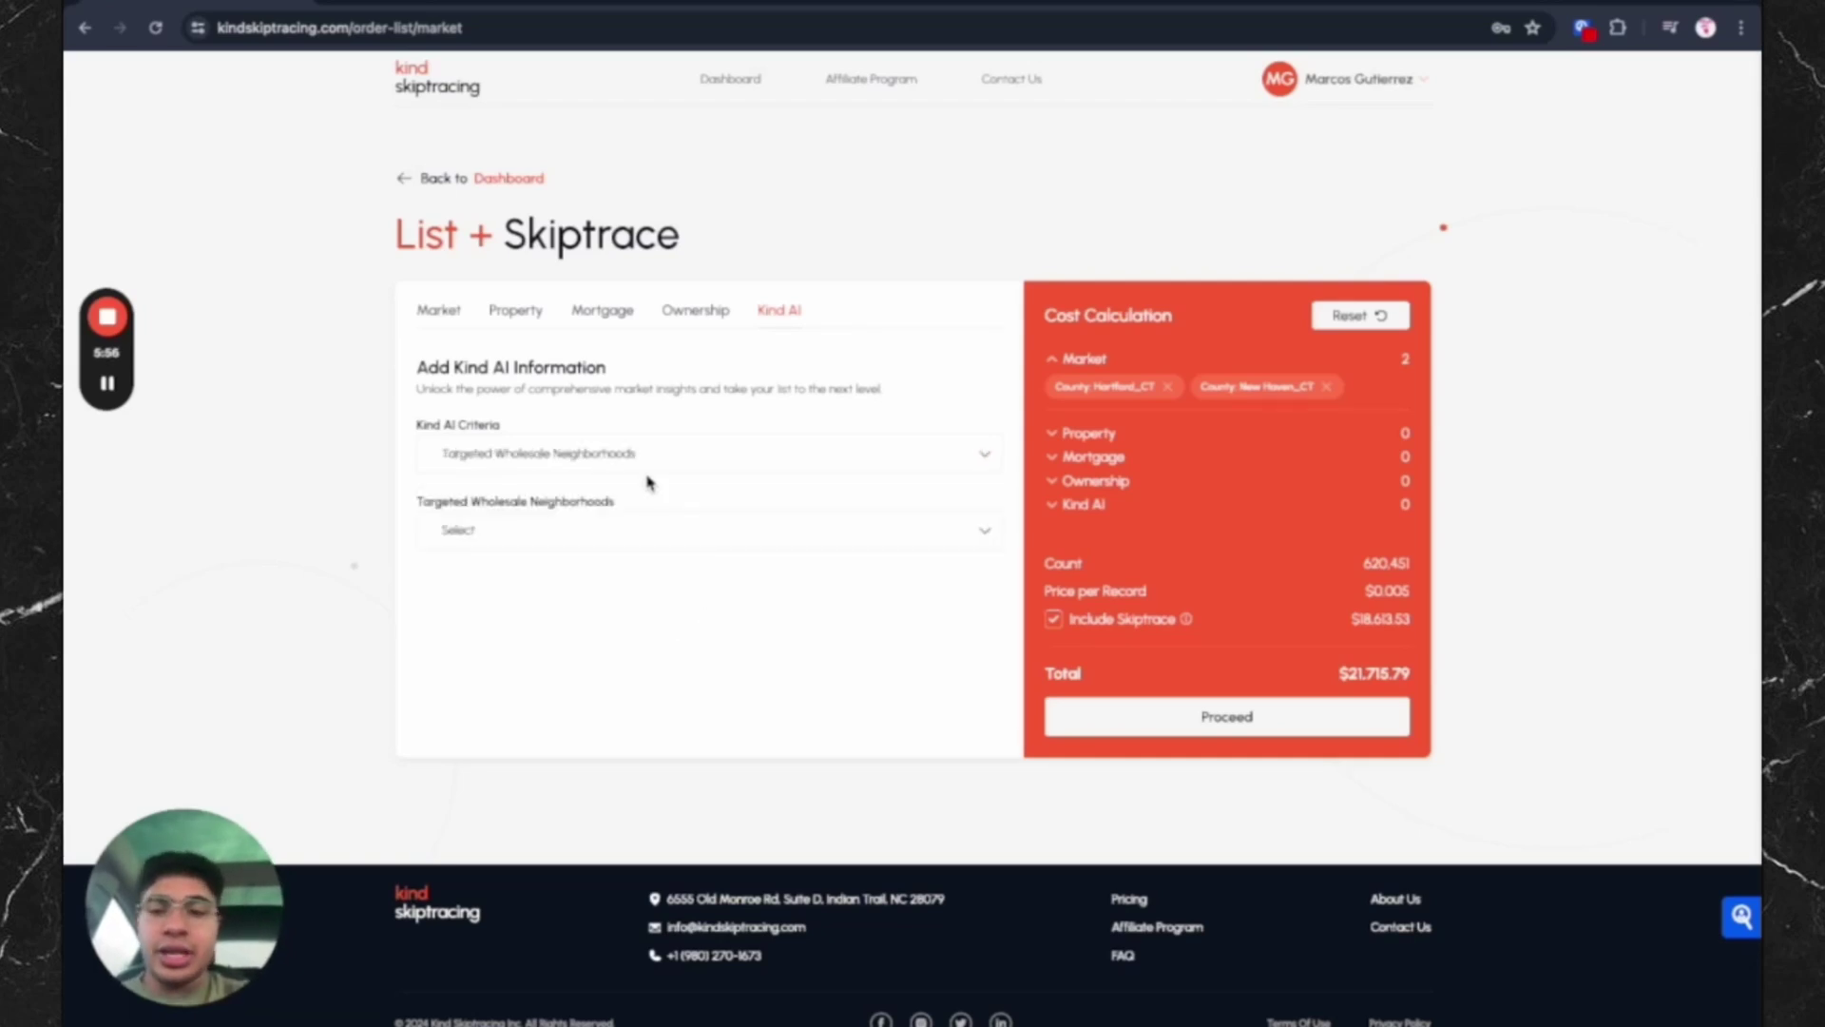
pyautogui.click(518, 661)
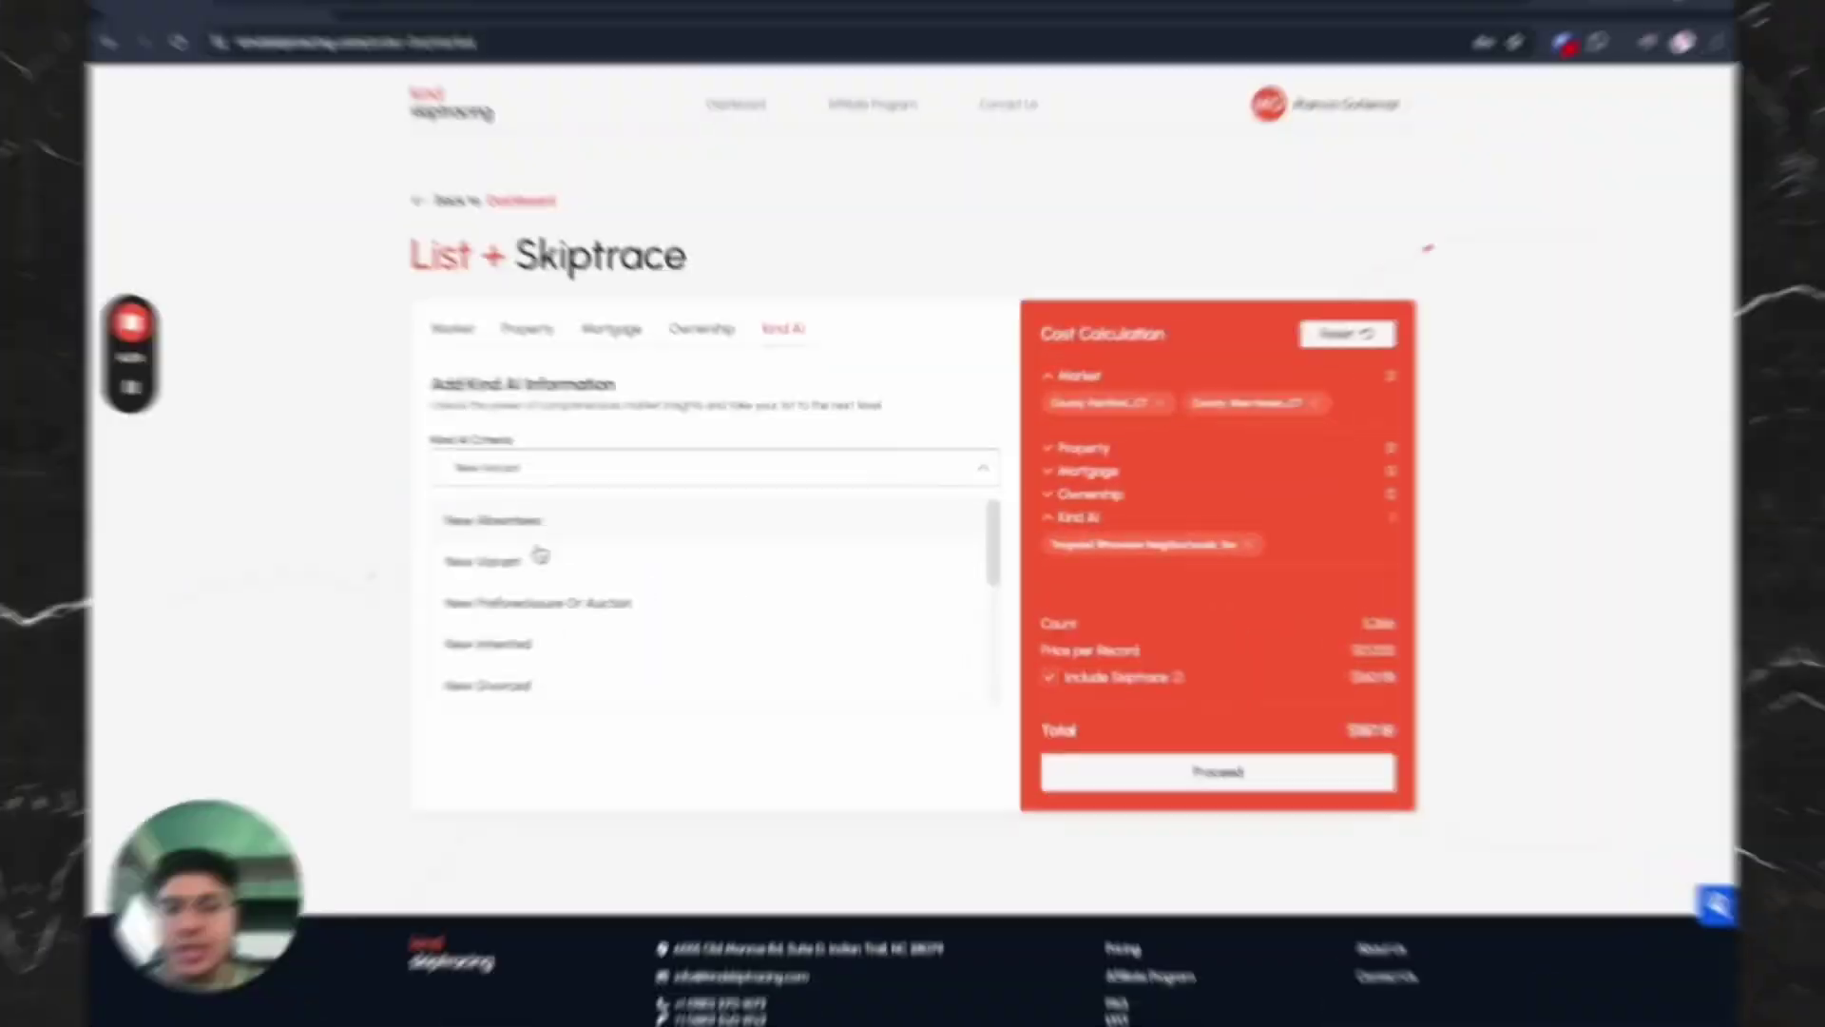
# Step: Try the Kind AI criterion New Vacant with the value Yes, and clear that value again
pyautogui.click(523, 567)
pyautogui.click(527, 557)
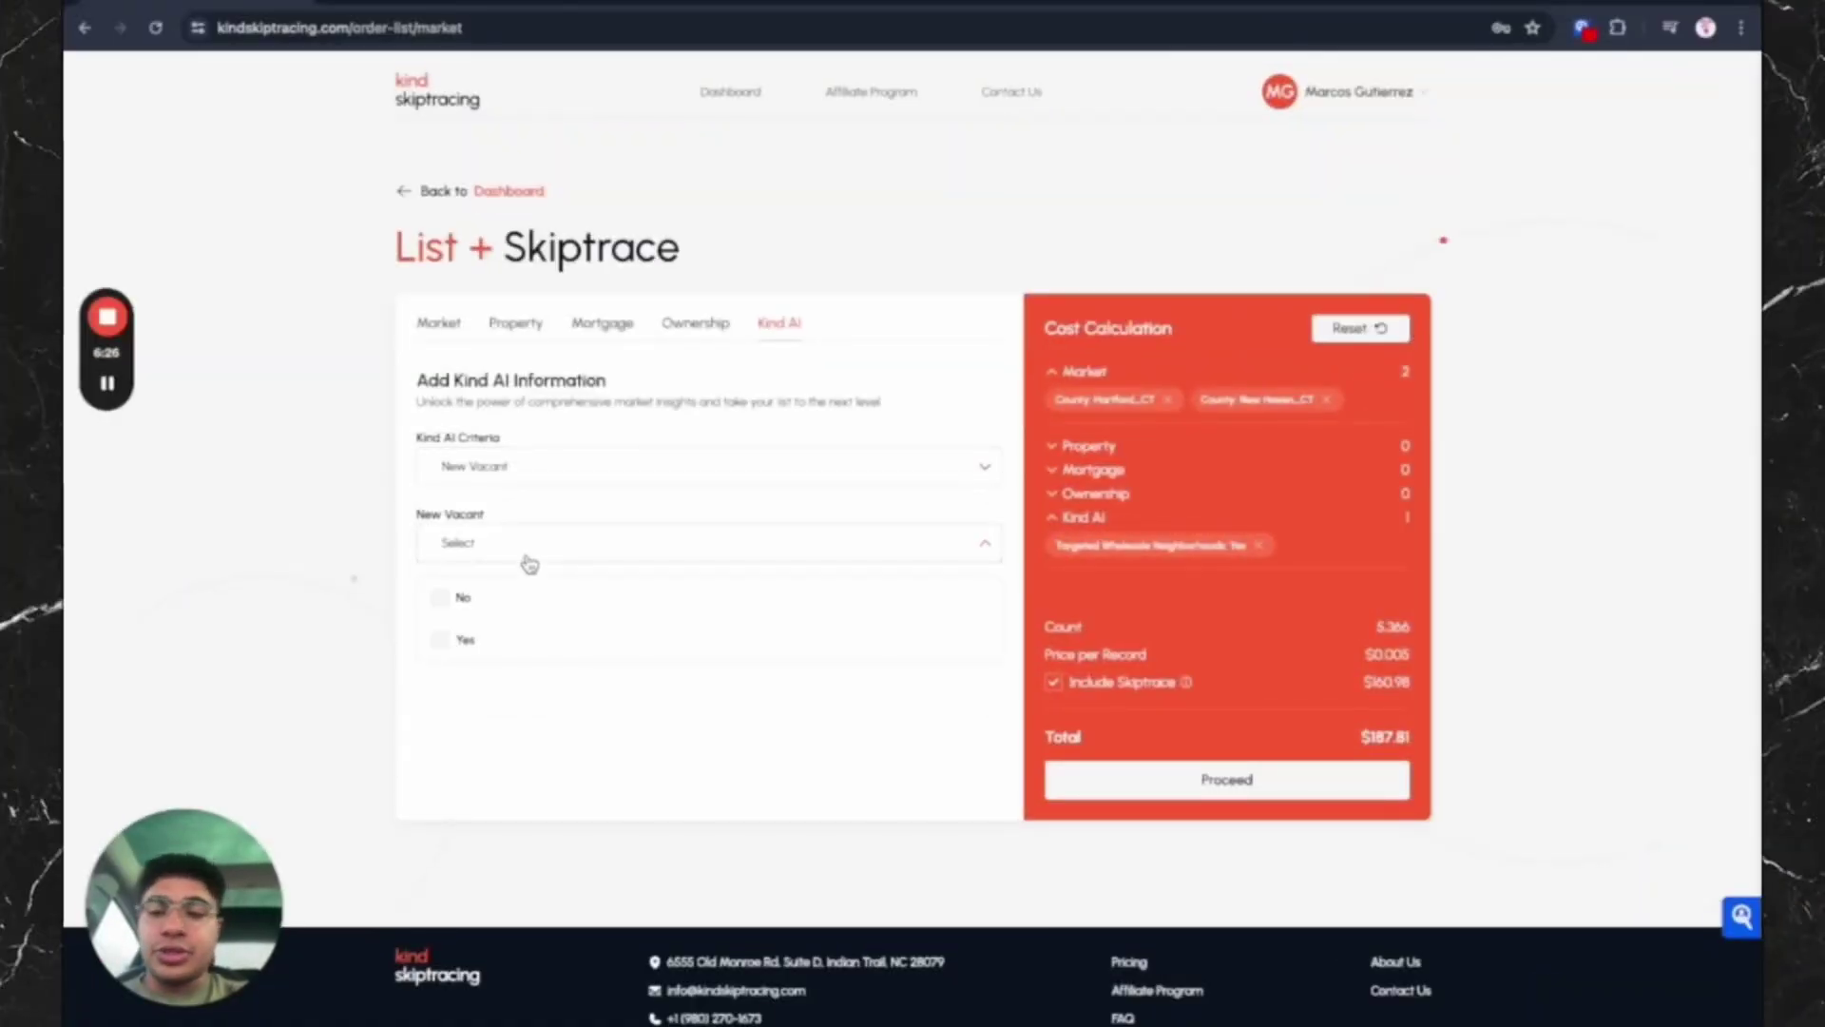
pyautogui.click(512, 640)
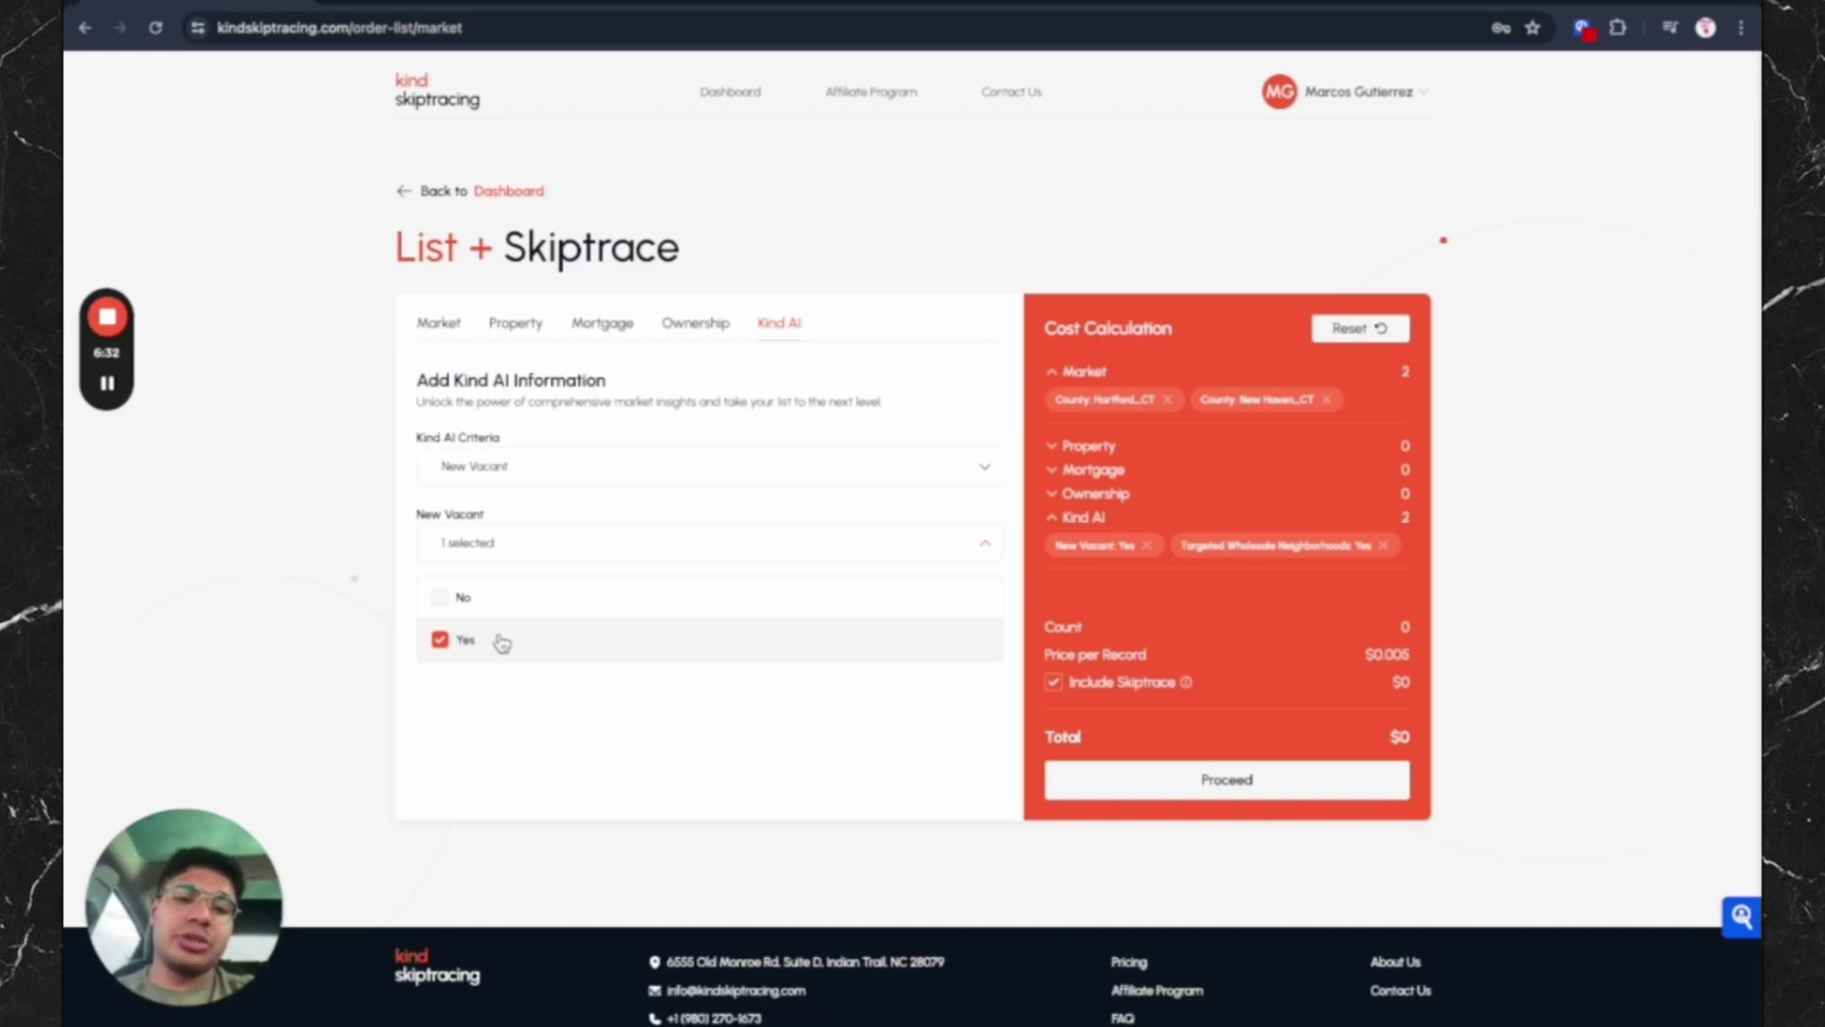
pyautogui.click(494, 642)
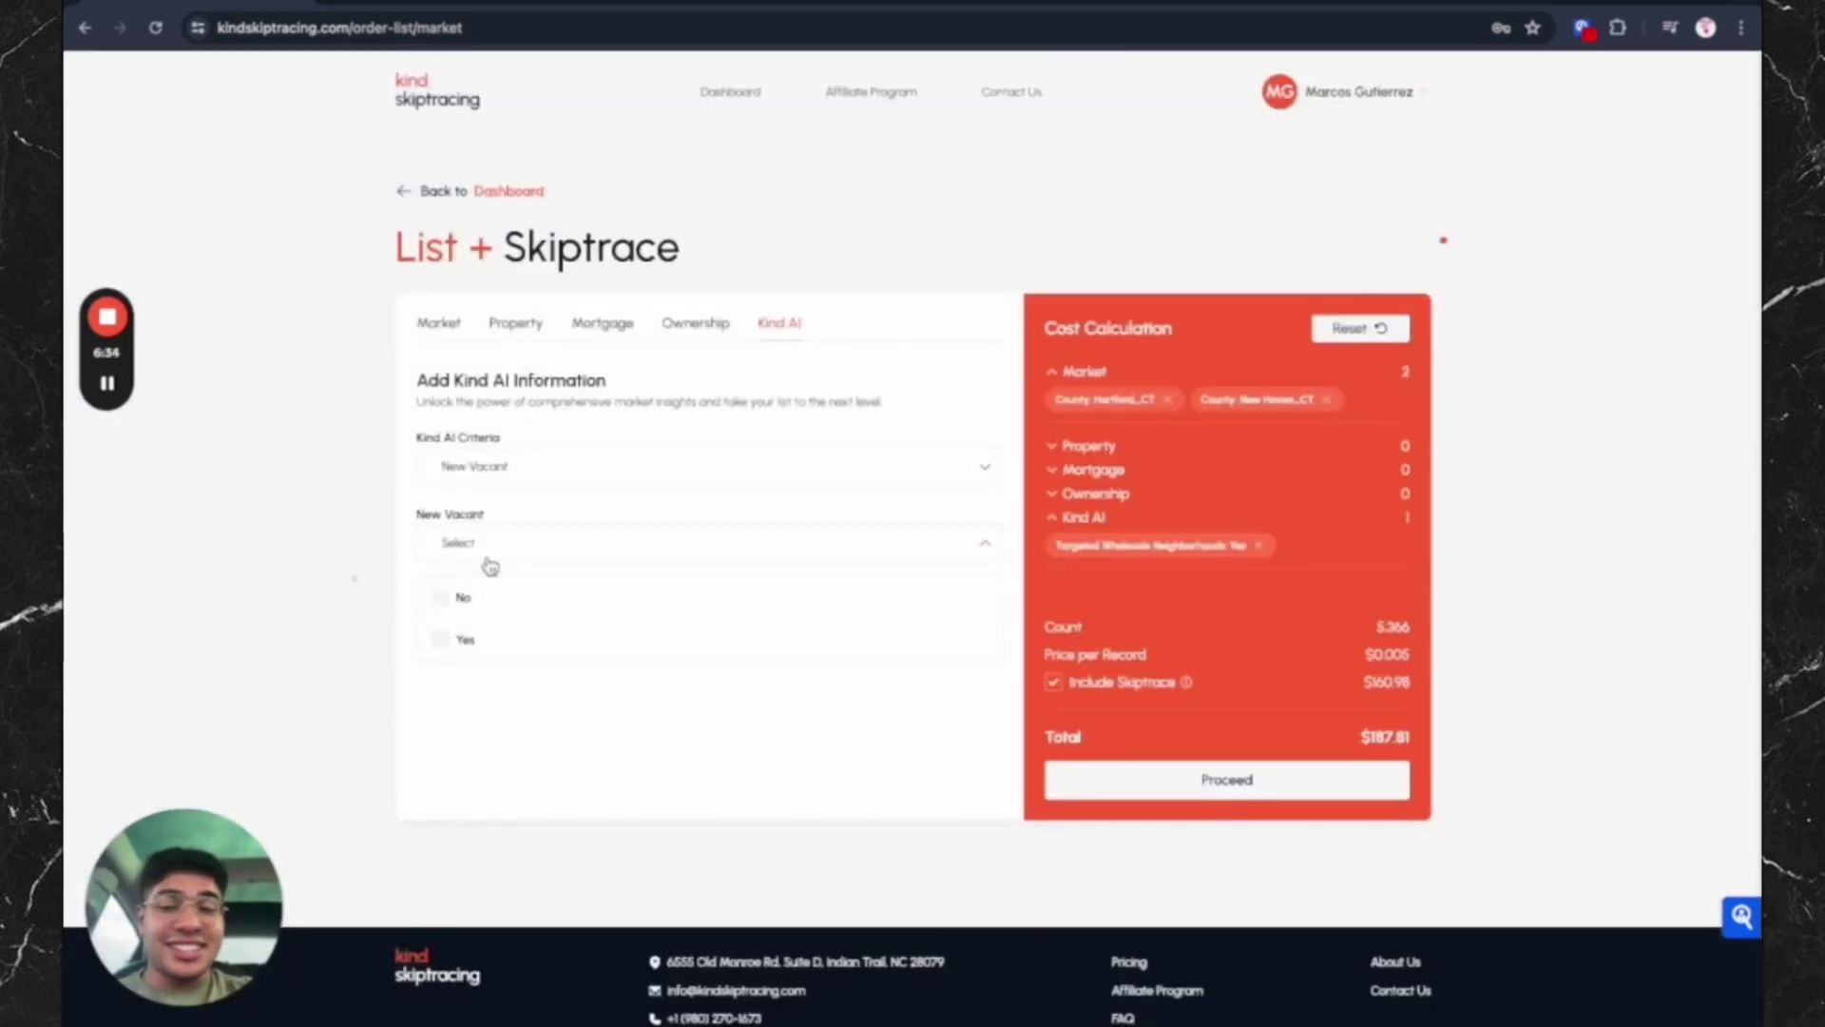
# Step: Switch the Kind AI criterion to High Volume Retail Neighborhoods and choose Yes
pyautogui.click(501, 490)
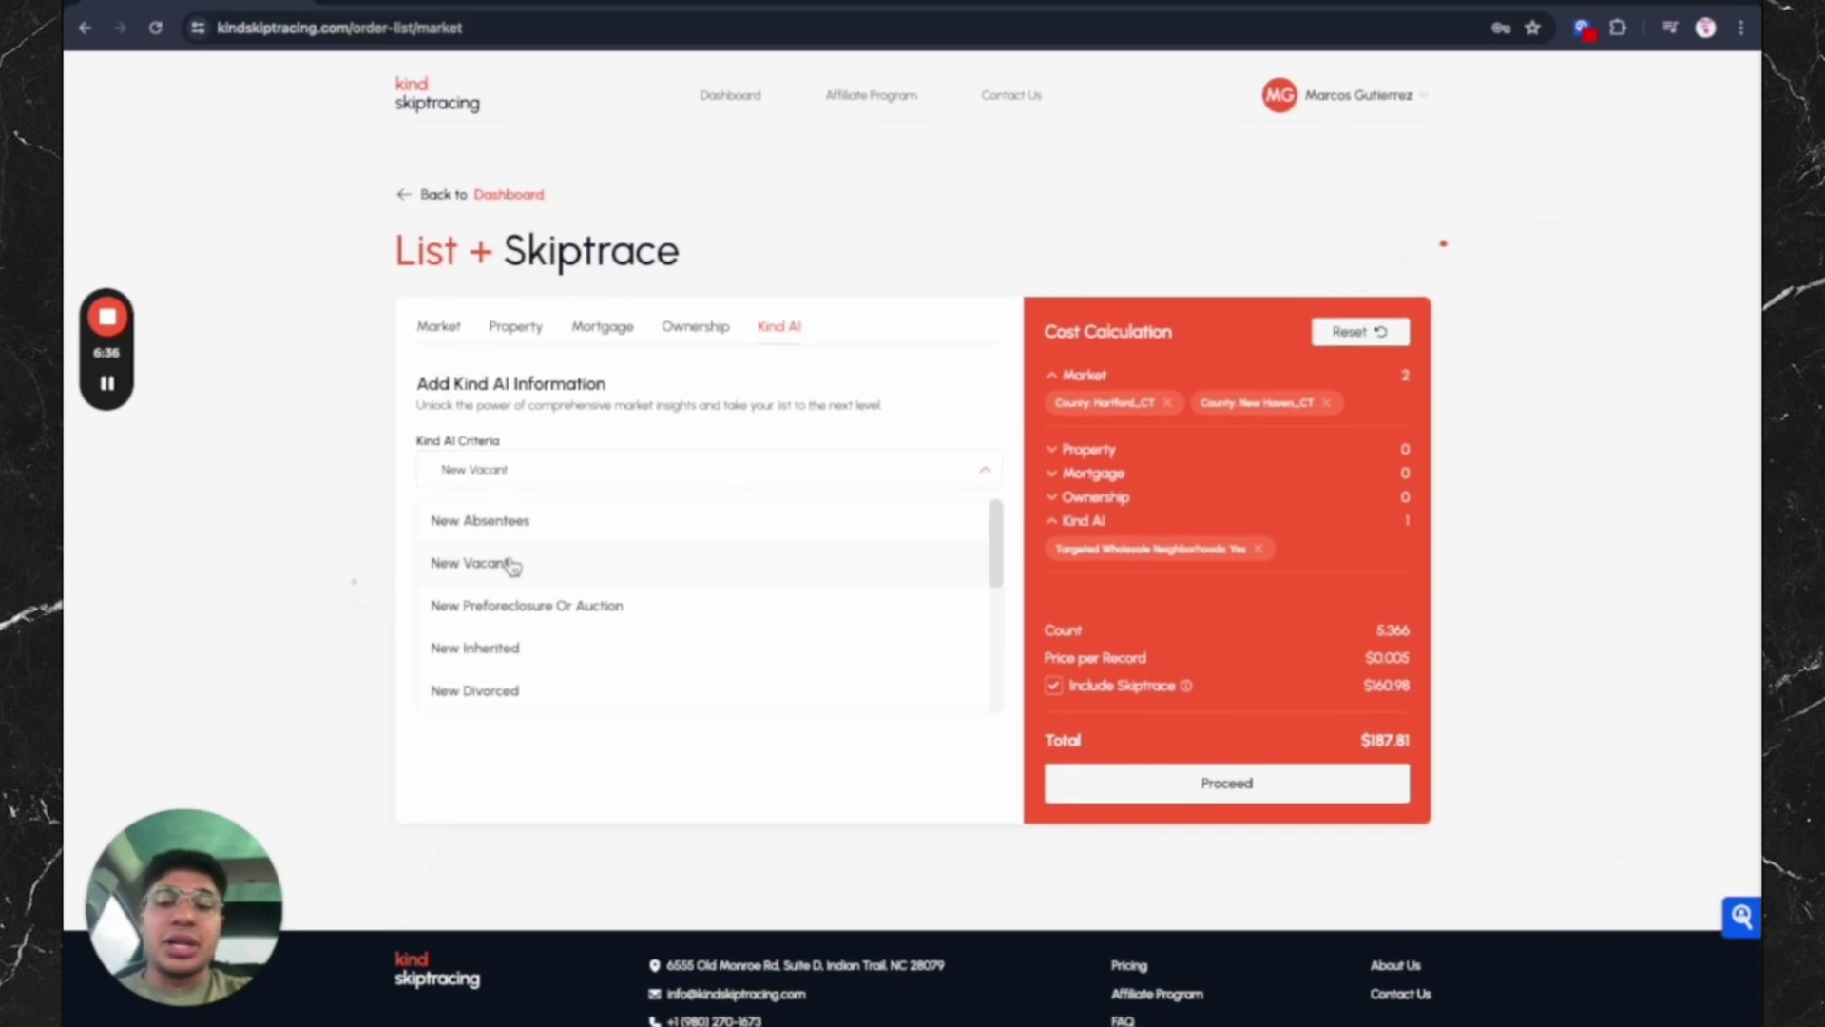
pyautogui.scroll(-5, 513, 566)
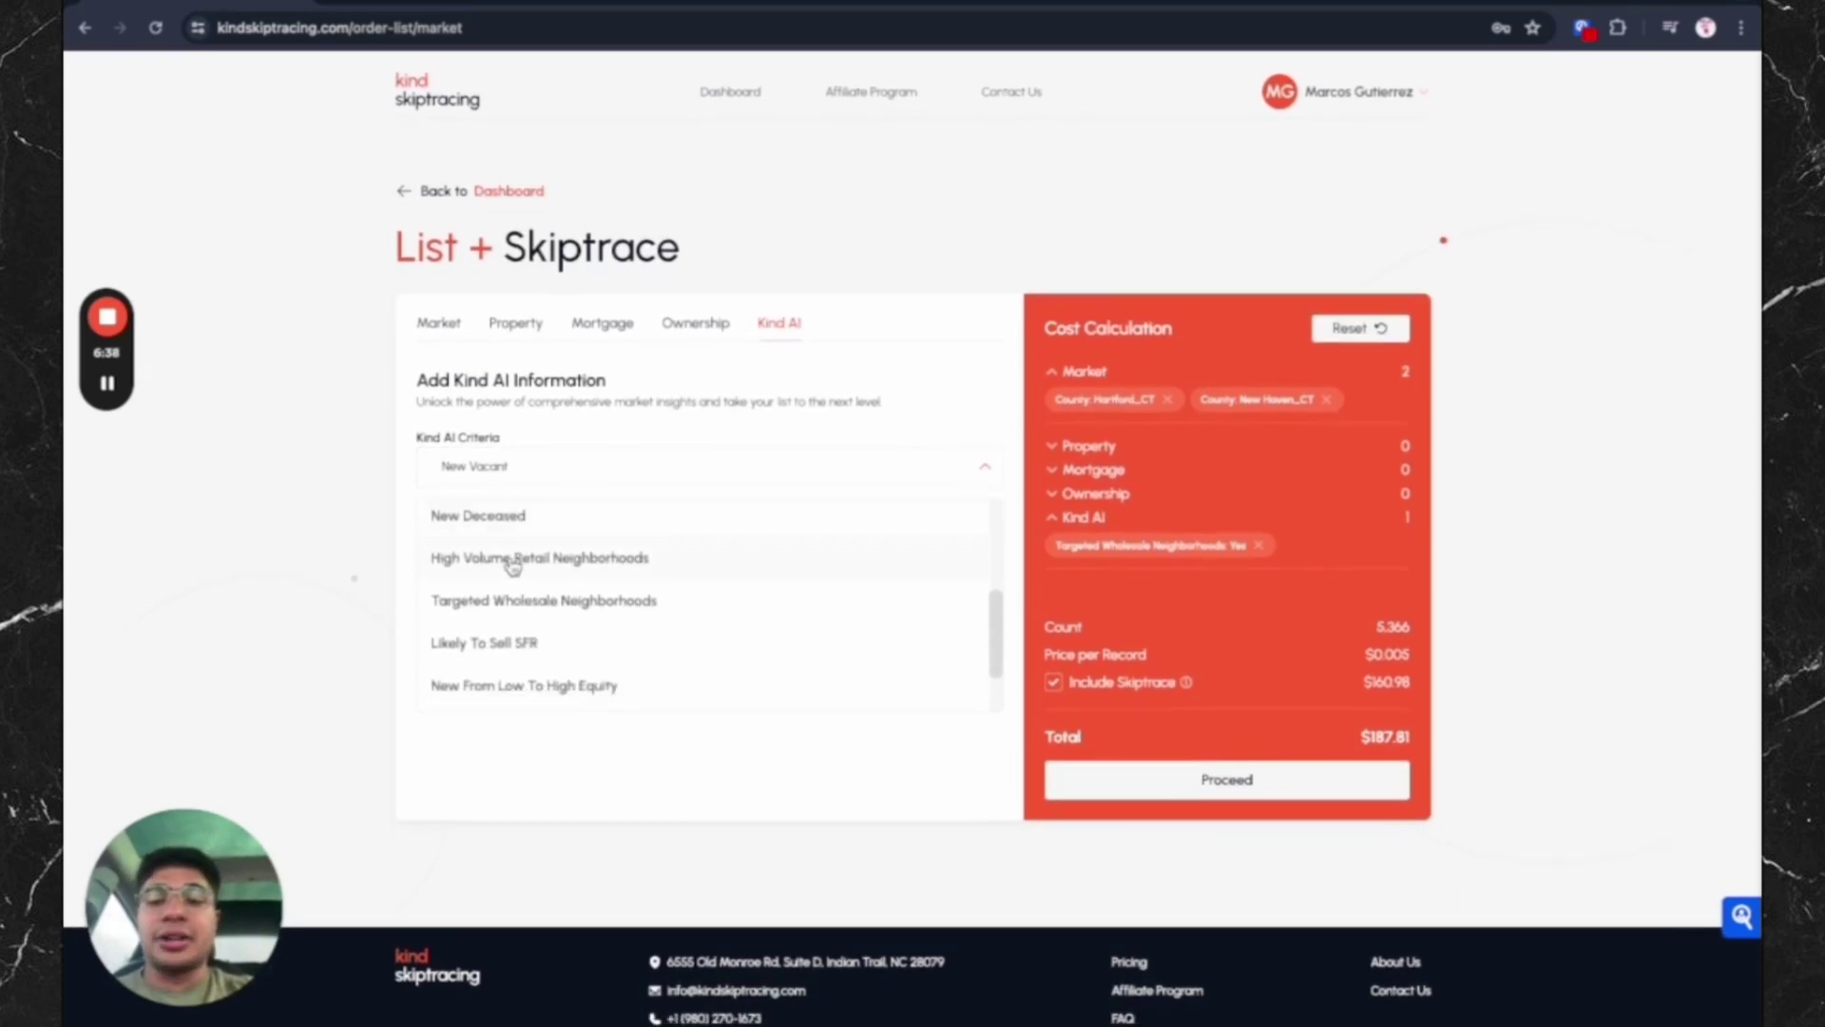
pyautogui.click(513, 565)
pyautogui.click(512, 561)
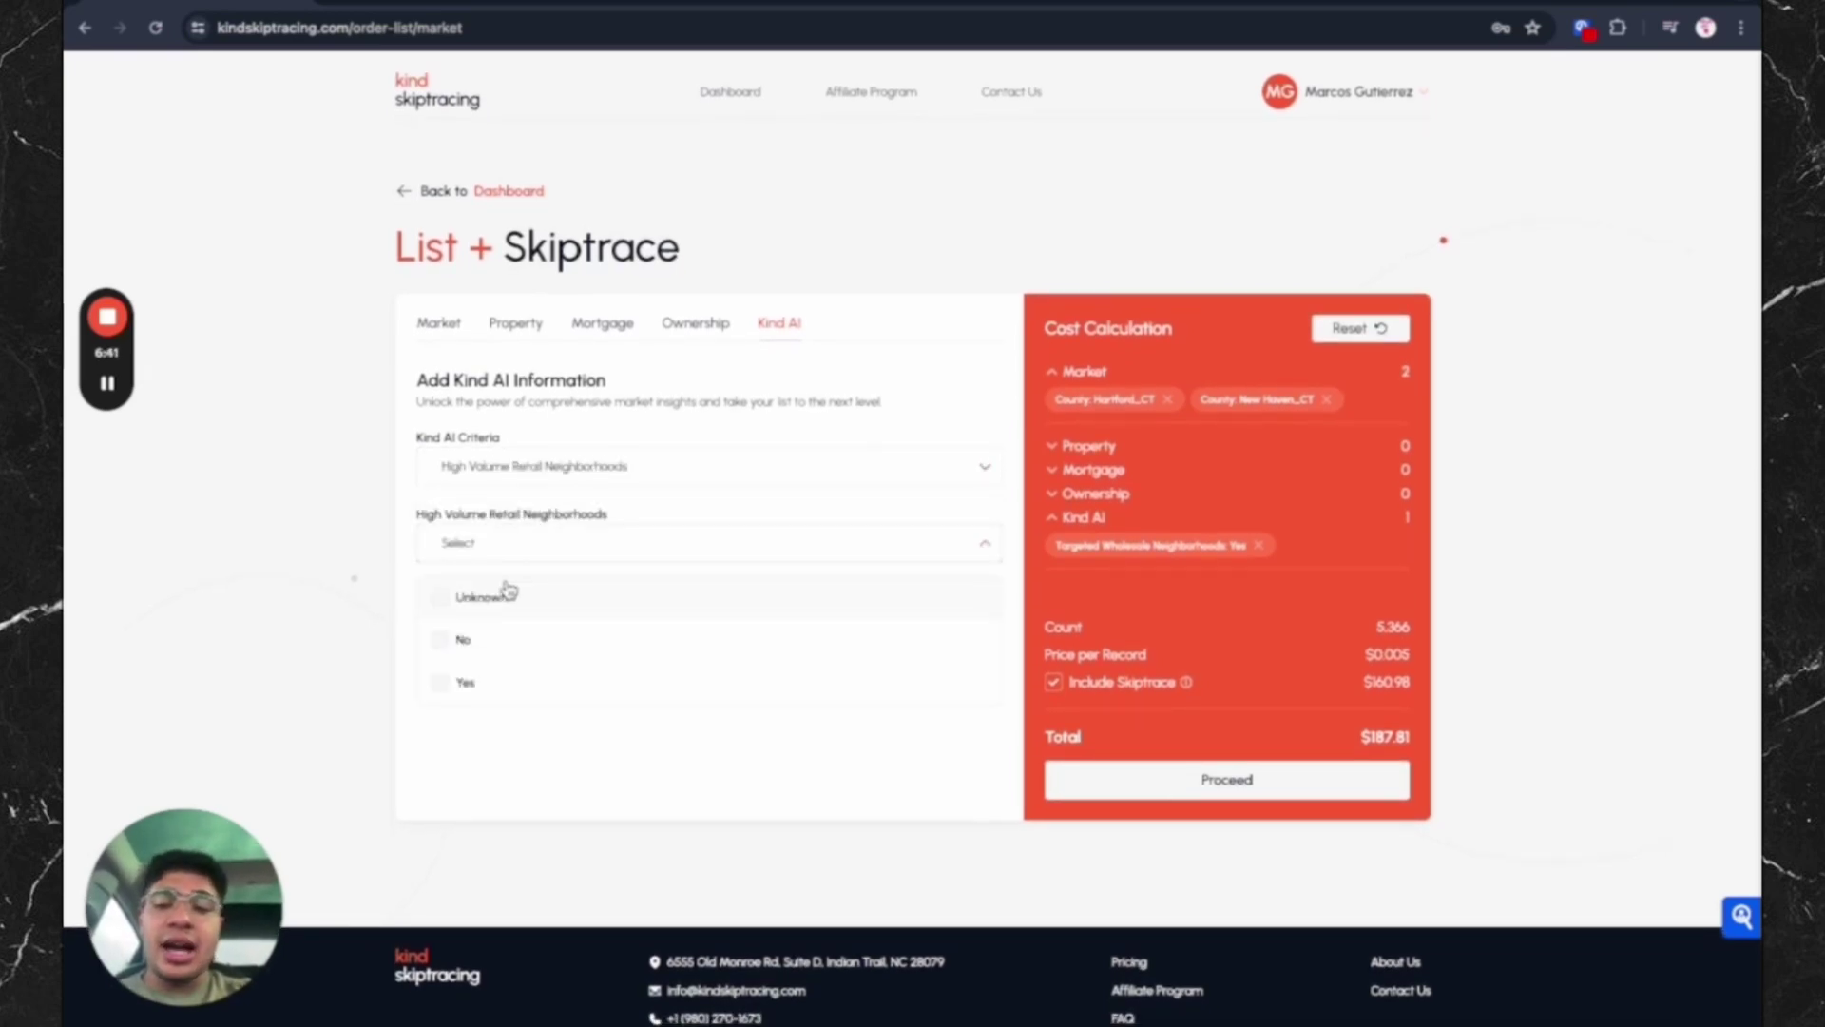
pyautogui.click(491, 677)
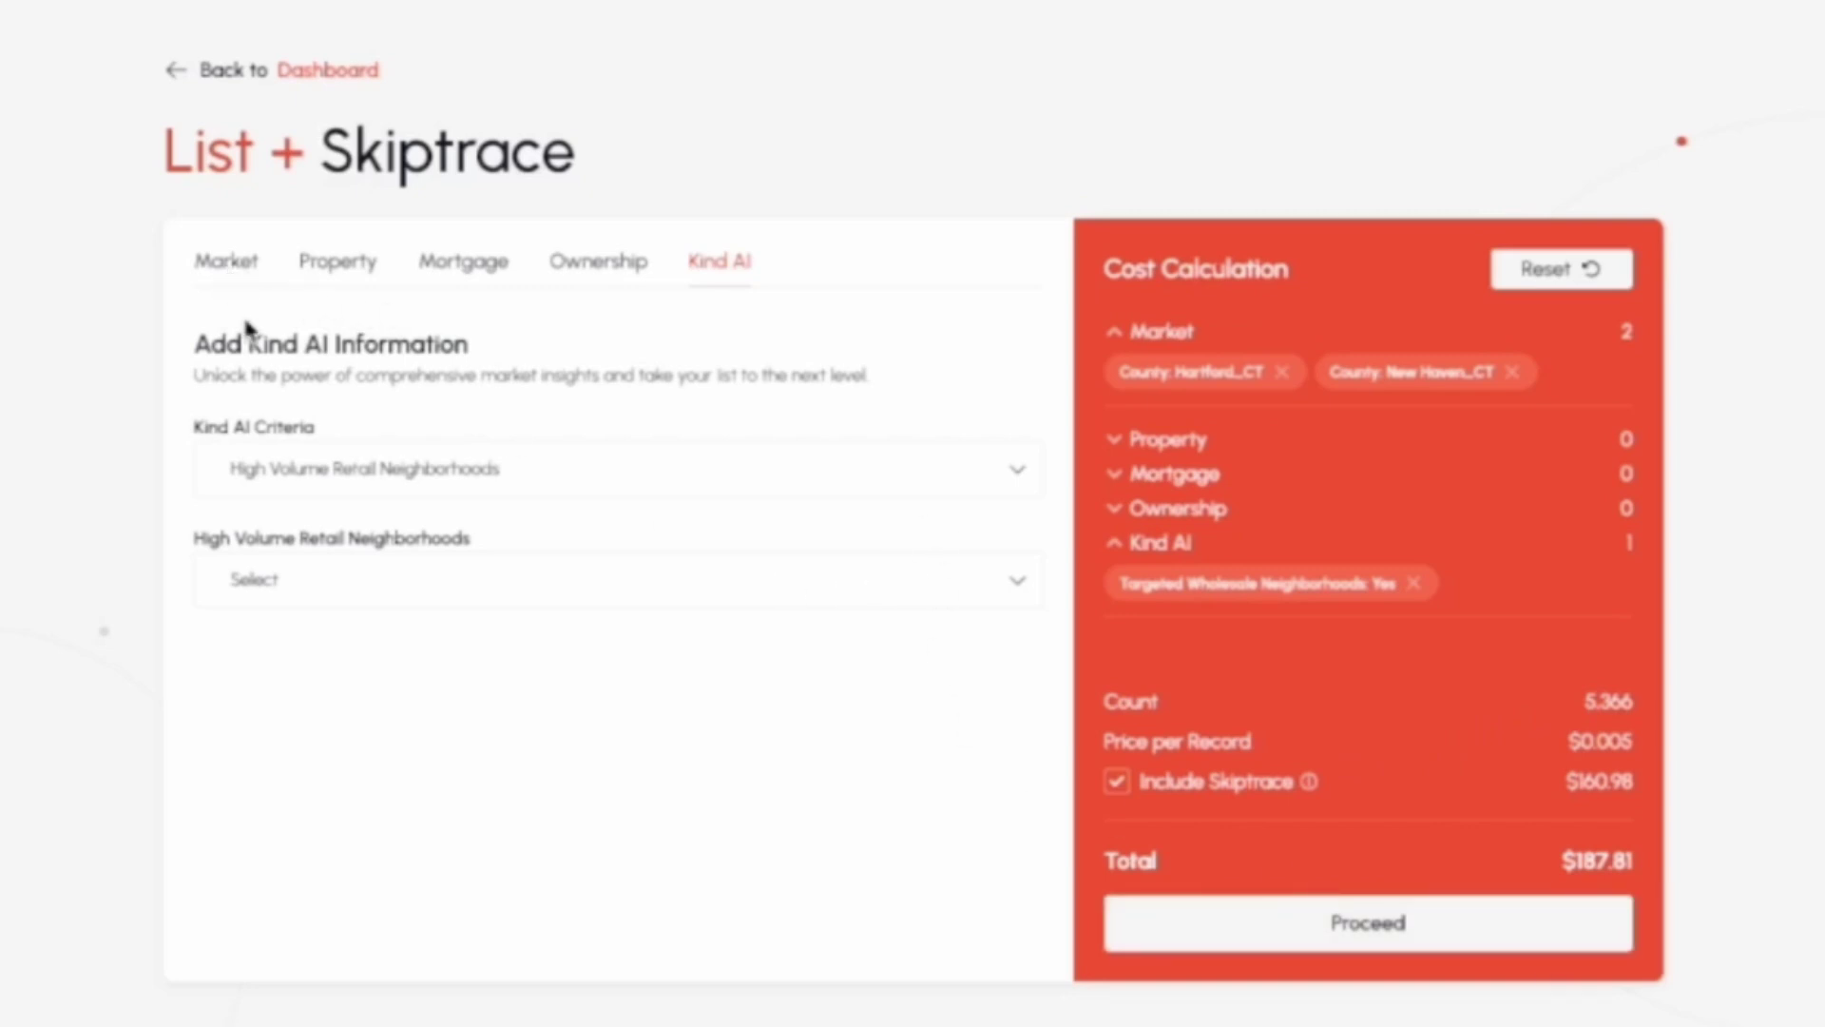
# Step: Remove the Targeted Wholesale Neighborhoods filter and select Yes for High Volume Retail Neighborhoods in its place
pyautogui.click(1416, 585)
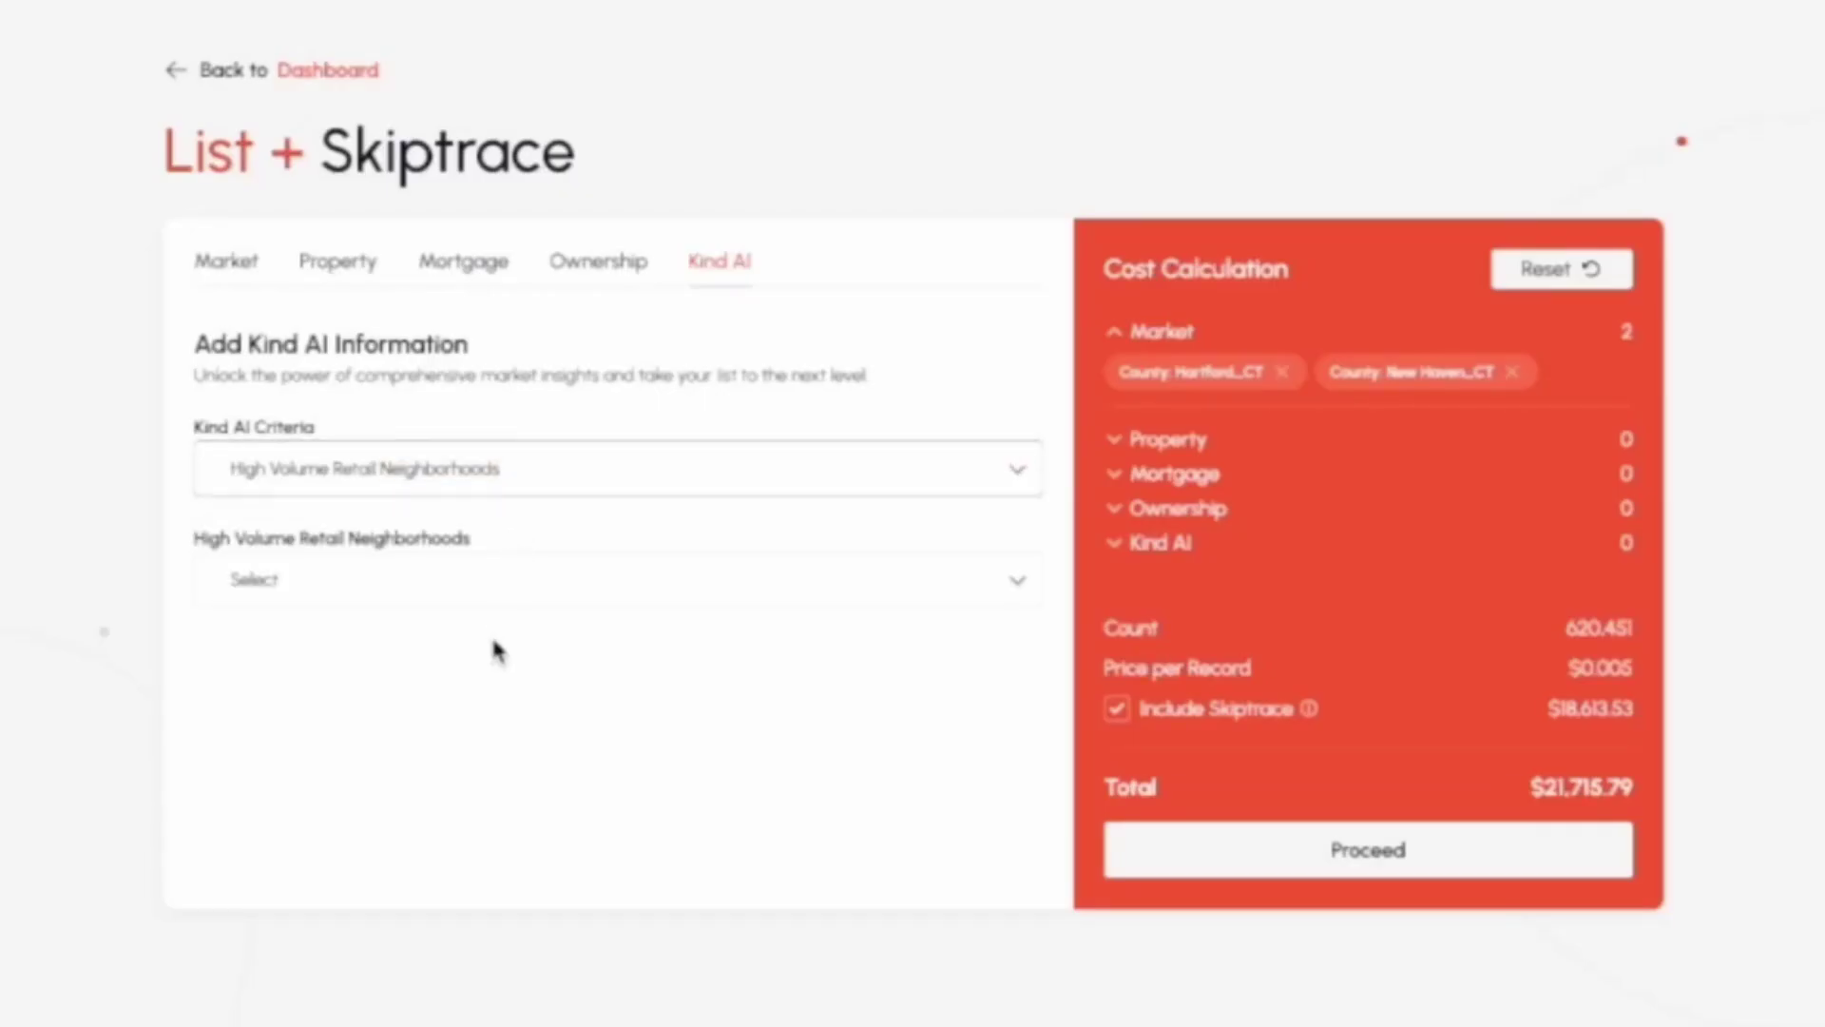
pyautogui.click(399, 774)
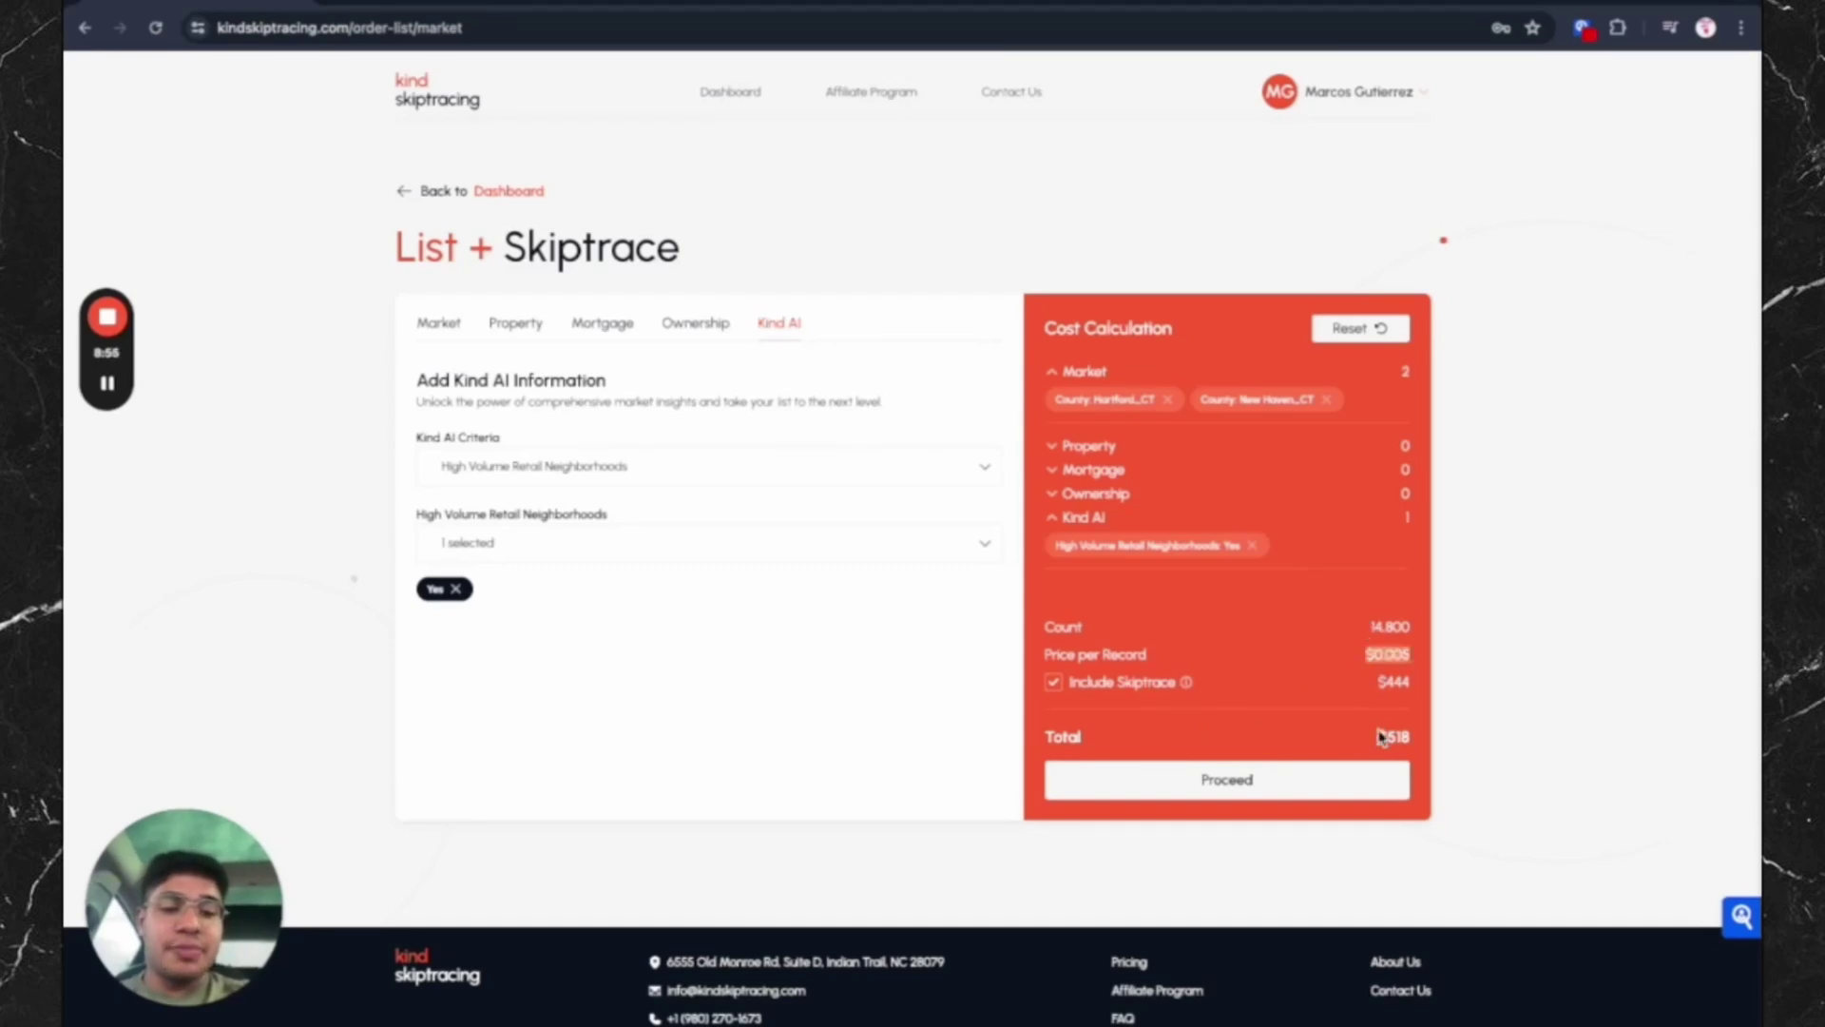
pyautogui.moveTo(1318, 743); pyautogui.dragTo(1443, 753)
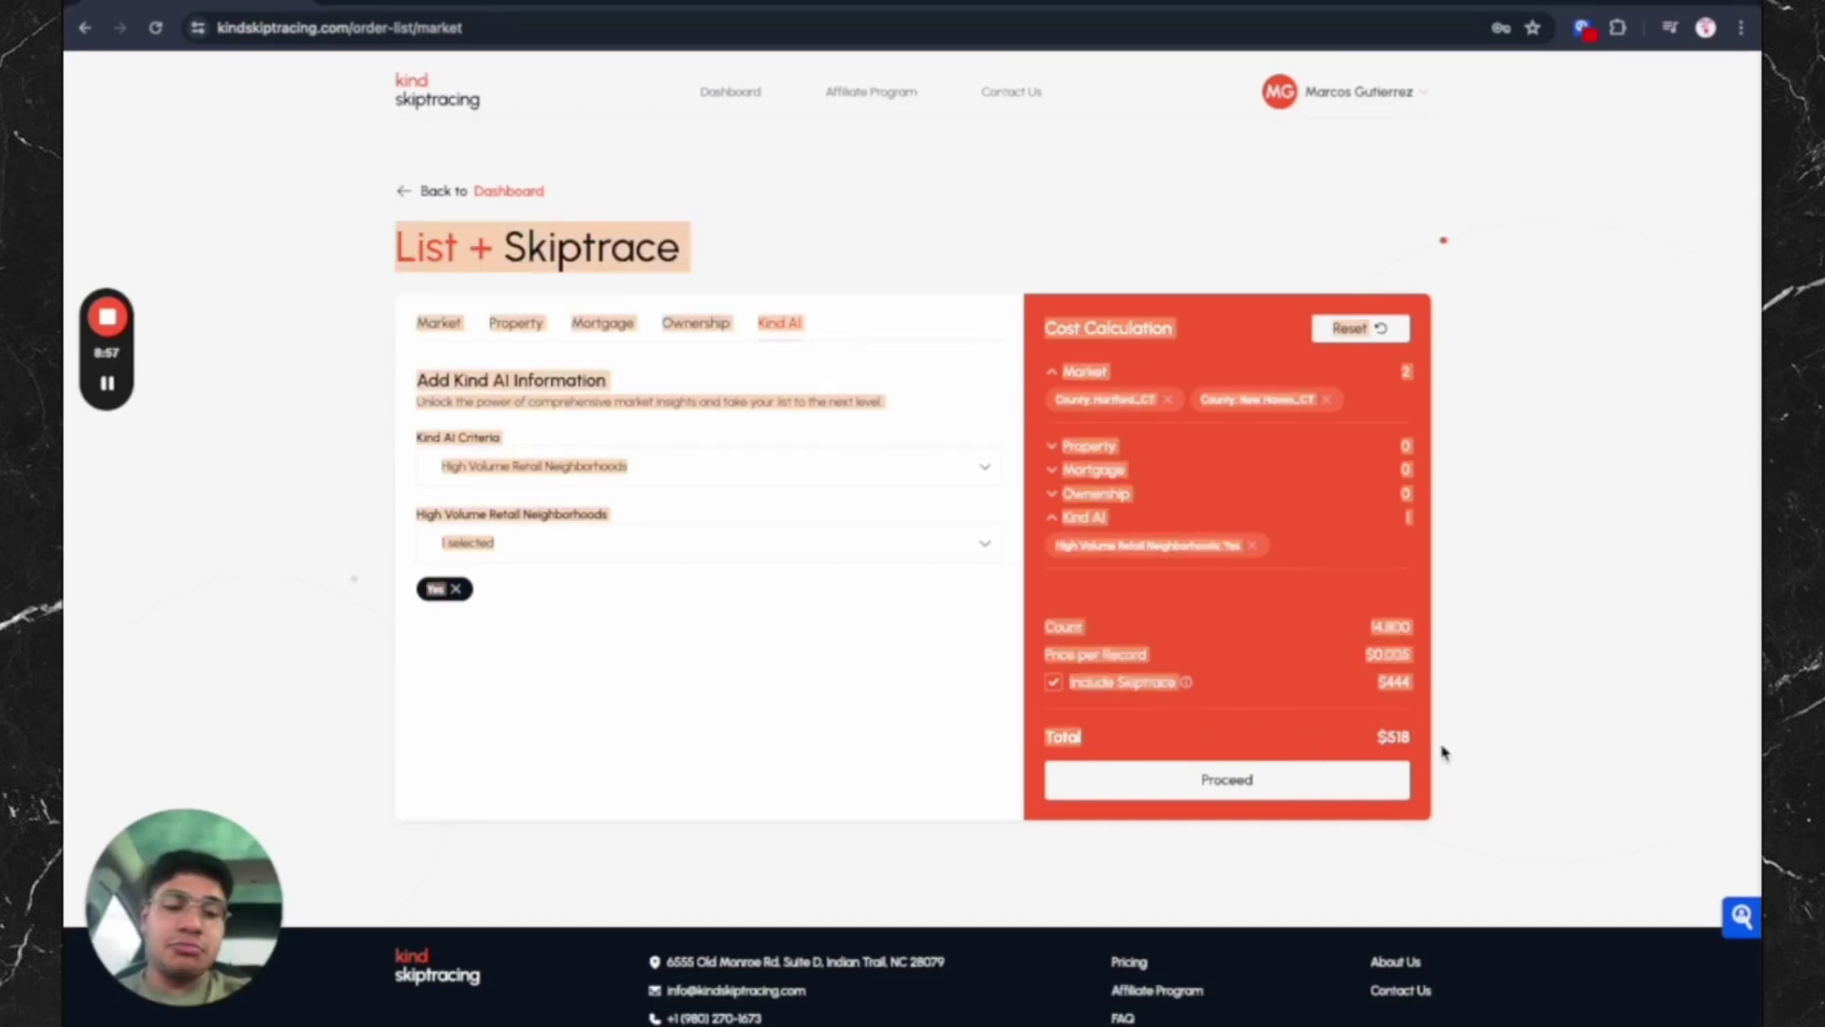